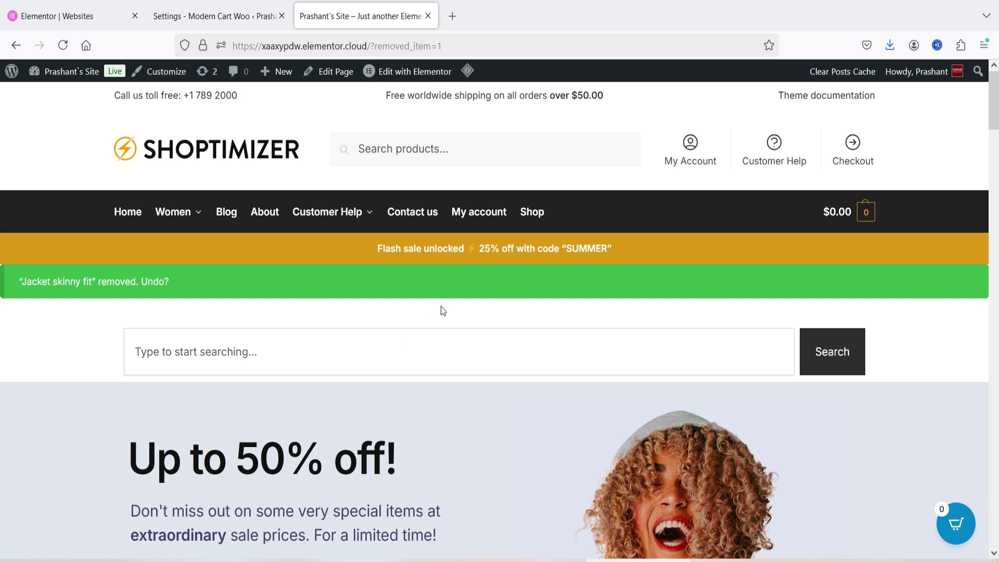
Step: Add the Jacket skinny fit from the latest items to the cart and open the floating cart
{"action": "scroll", "coordinate": [528, 250], "scroll_direction": "down", "scroll_amount": 10}
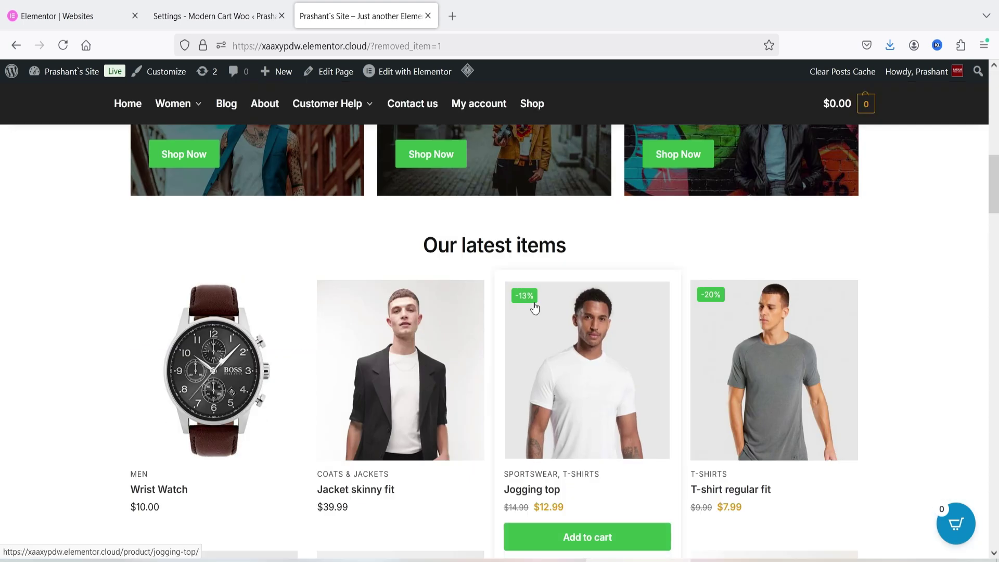
{"action": "scroll", "coordinate": [531, 307], "scroll_direction": "down", "scroll_amount": 4}
{"action": "left_click", "coordinate": [384, 315]}
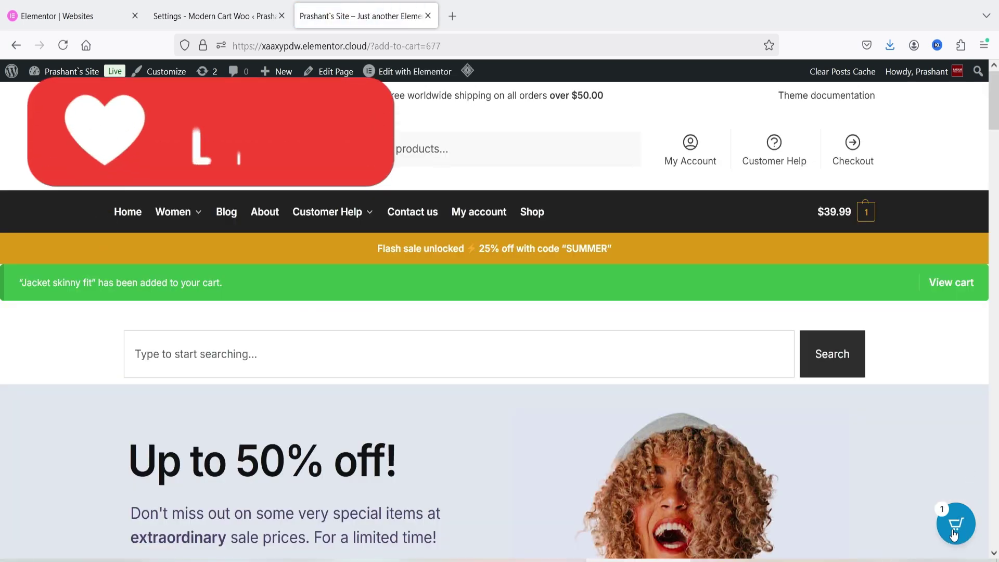
{"action": "scroll", "coordinate": [911, 423], "scroll_direction": "down", "scroll_amount": 10}
{"action": "scroll", "coordinate": [902, 416], "scroll_direction": "up", "scroll_amount": 10}
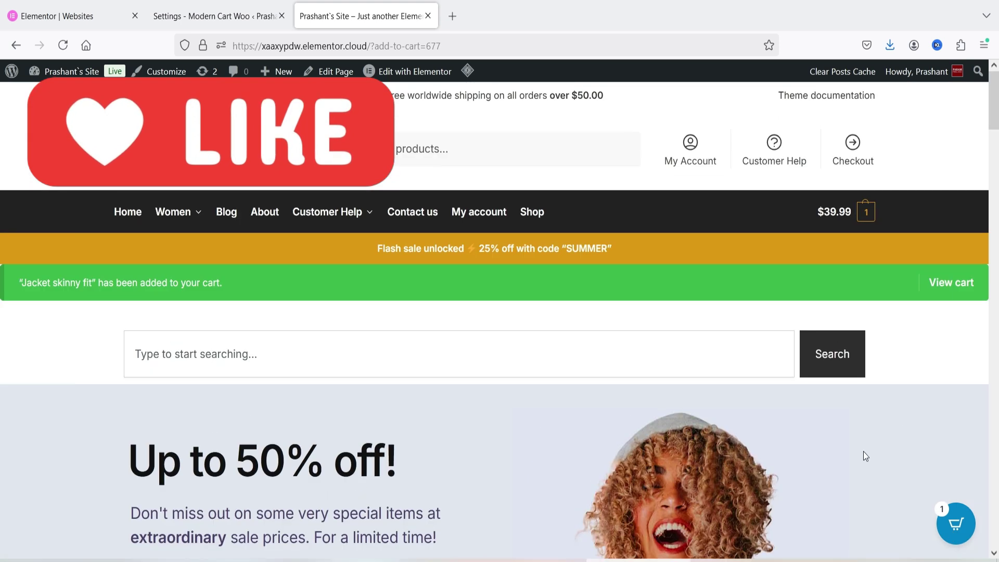
{"action": "left_click", "coordinate": [954, 525]}
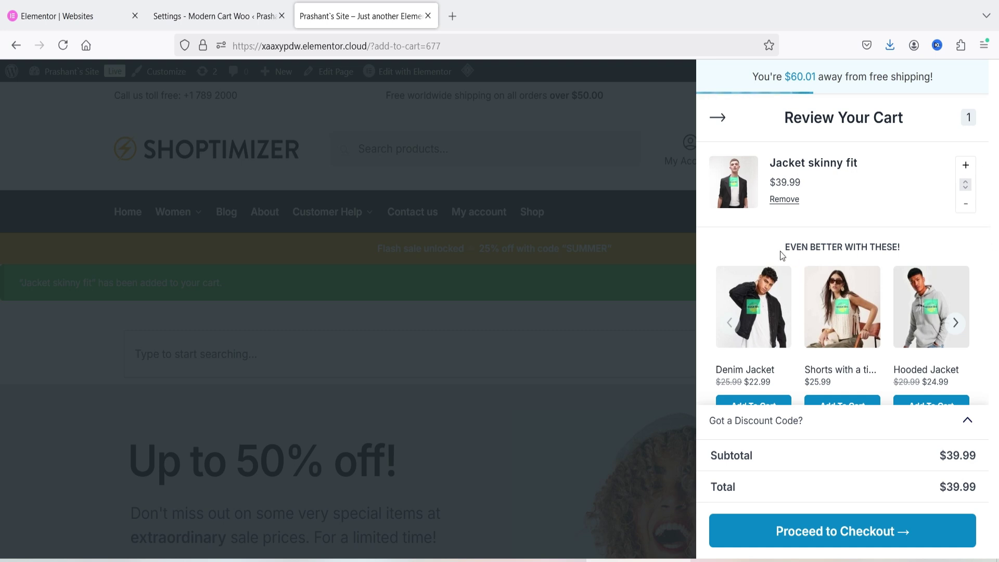
Step: Browse the second set of recommended products in the cart and expand the discount code section
{"action": "left_click_drag", "start_coordinate": [781, 248], "coordinate": [906, 255]}
{"action": "scroll", "coordinate": [937, 210], "scroll_direction": "down", "scroll_amount": 1}
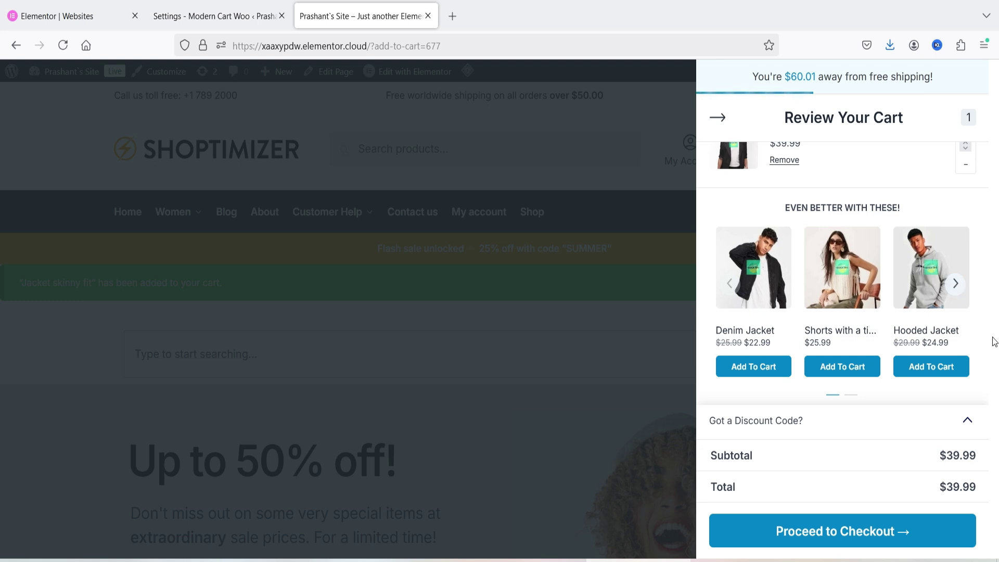
{"action": "left_click", "coordinate": [955, 283]}
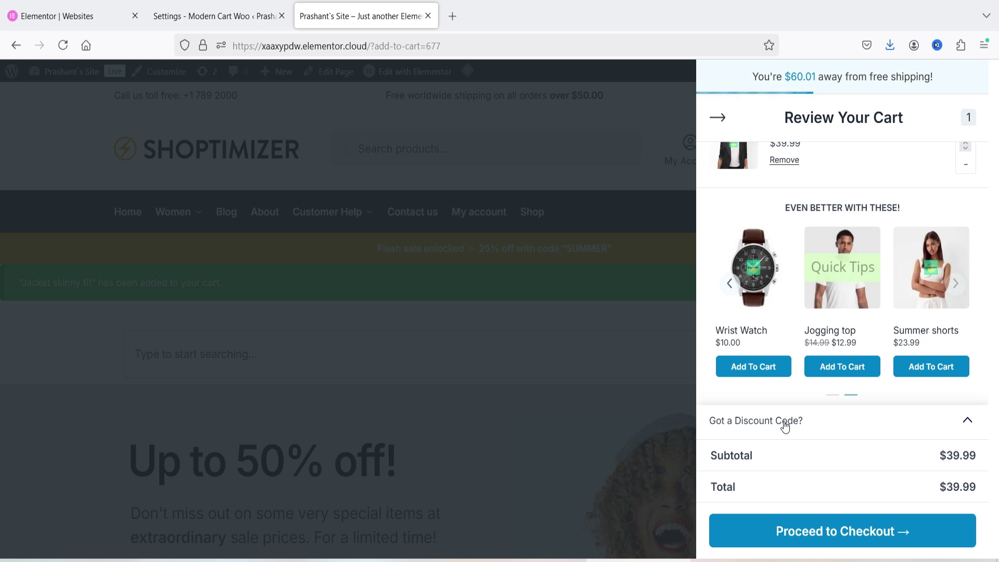
{"action": "left_click", "coordinate": [785, 422]}
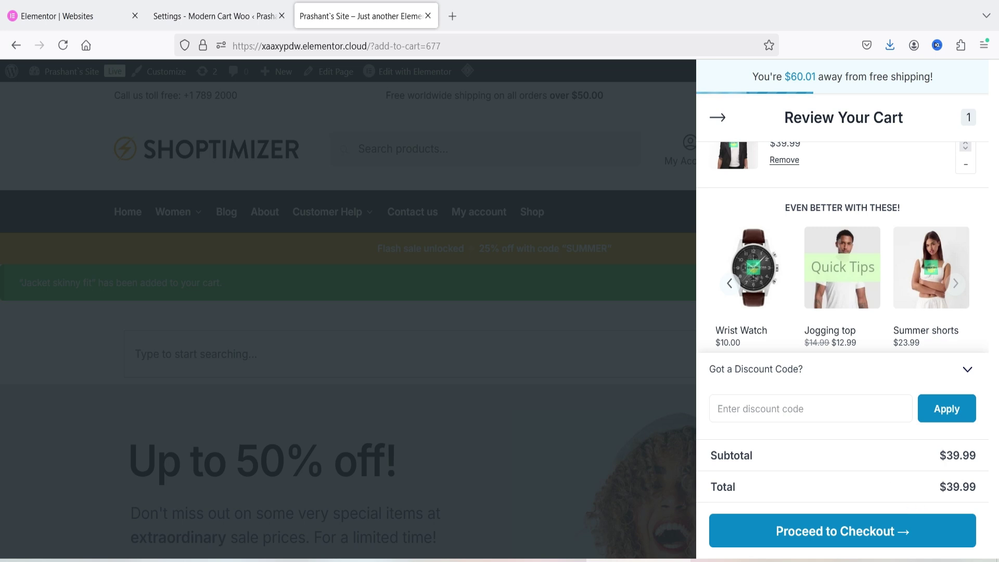
Step: Raise the Jacket skinny fit quantity to 2 and add the recommended Jogging top to the cart
{"action": "scroll", "coordinate": [839, 155], "scroll_direction": "up", "scroll_amount": 1}
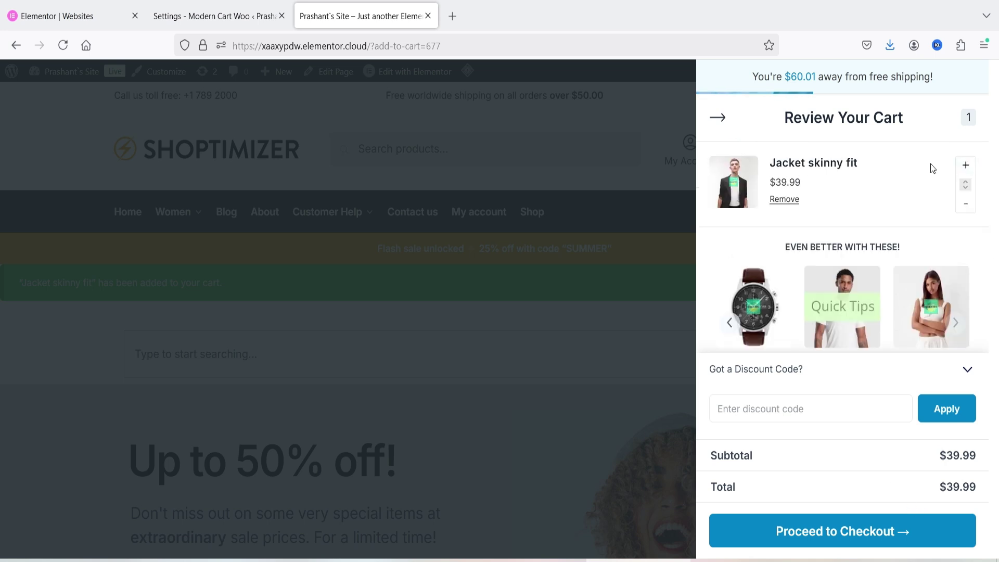
{"action": "left_click", "coordinate": [966, 166]}
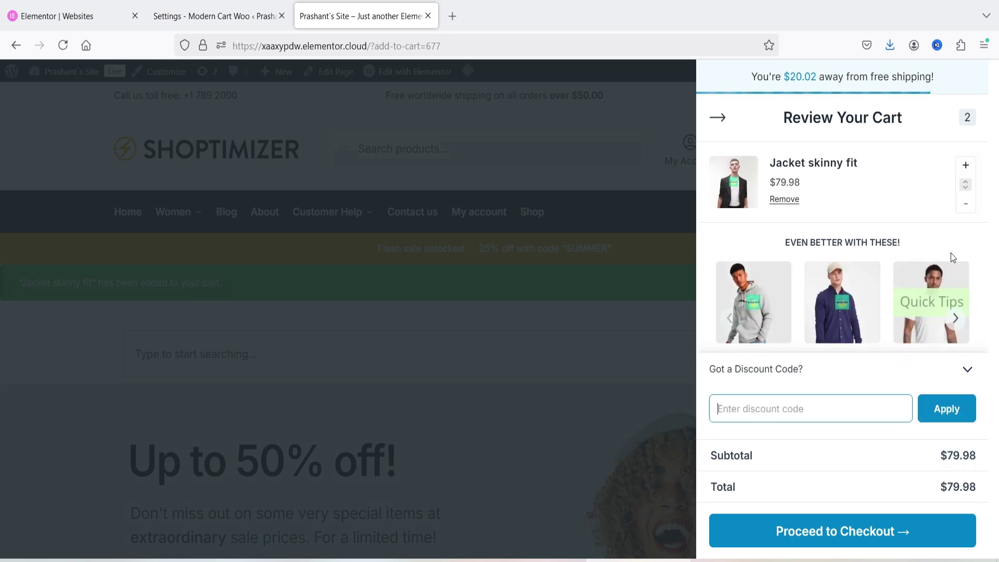
{"action": "scroll", "coordinate": [991, 293], "scroll_direction": "down", "scroll_amount": 2}
{"action": "left_click", "coordinate": [932, 321]}
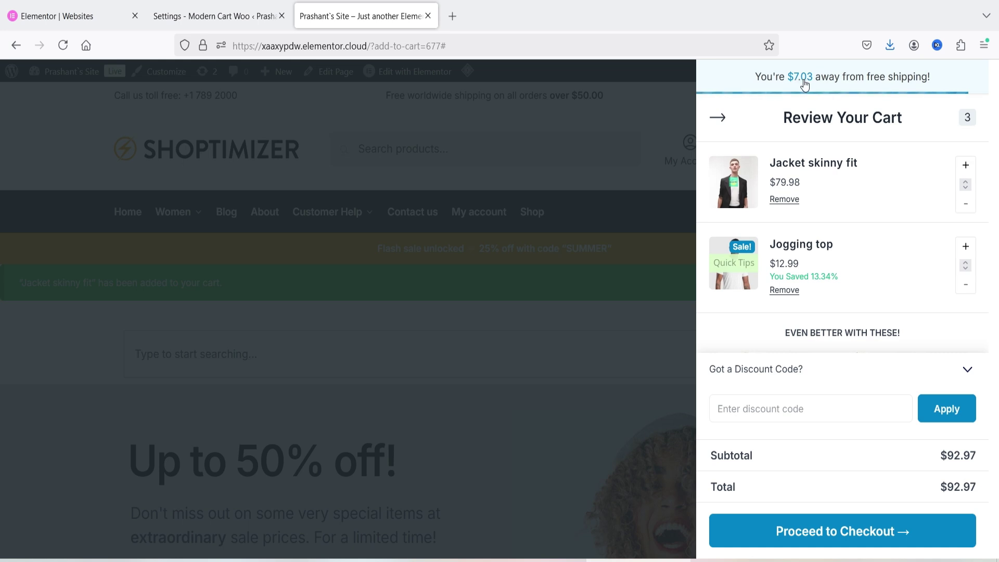
Step: Add the recommended Denim Jacket to the cart and check the shipping line in the summary
{"action": "scroll", "coordinate": [931, 308], "scroll_direction": "down", "scroll_amount": 3}
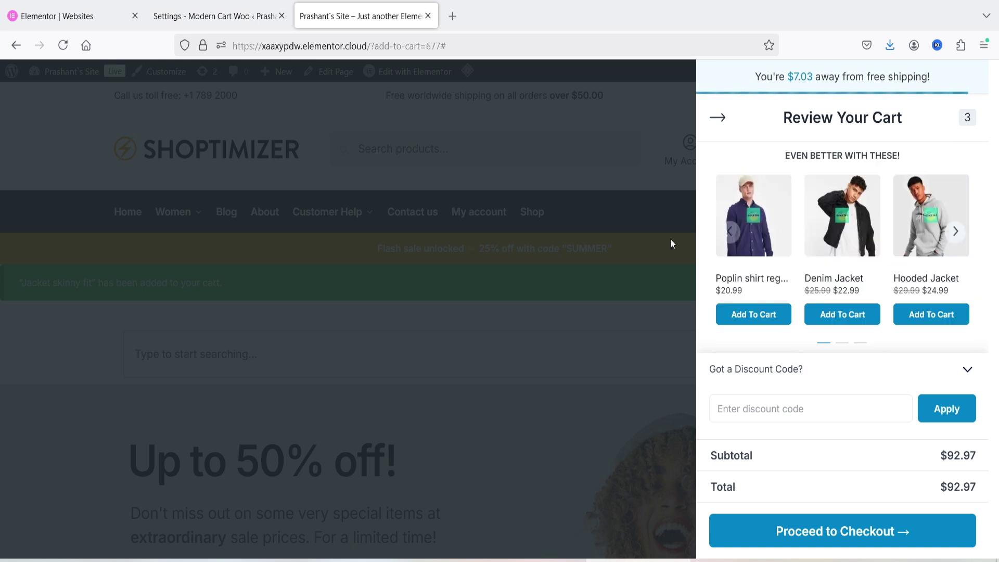
{"action": "left_click", "coordinate": [840, 314]}
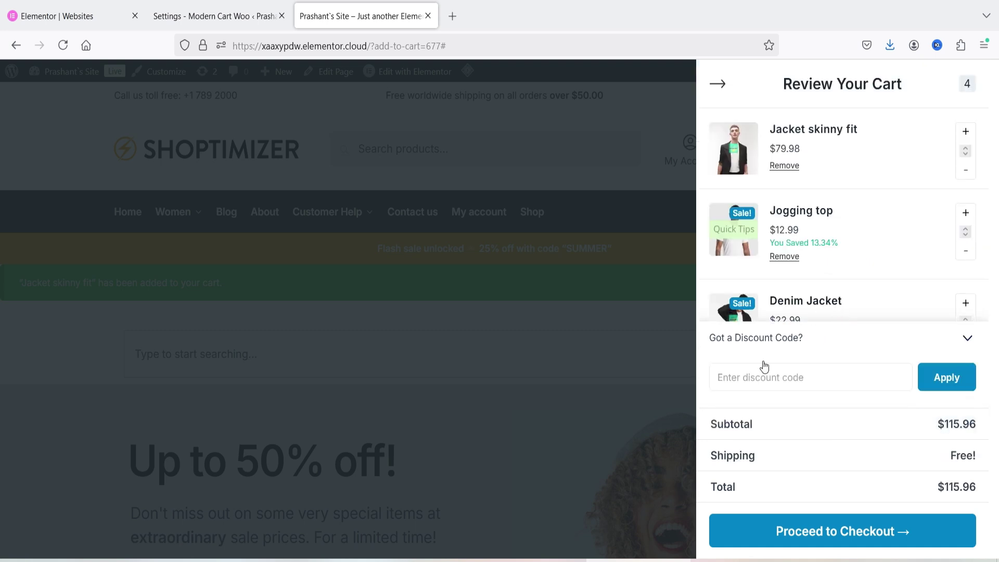
{"action": "left_click_drag", "start_coordinate": [711, 457], "coordinate": [974, 453]}
{"action": "left_click", "coordinate": [905, 470]}
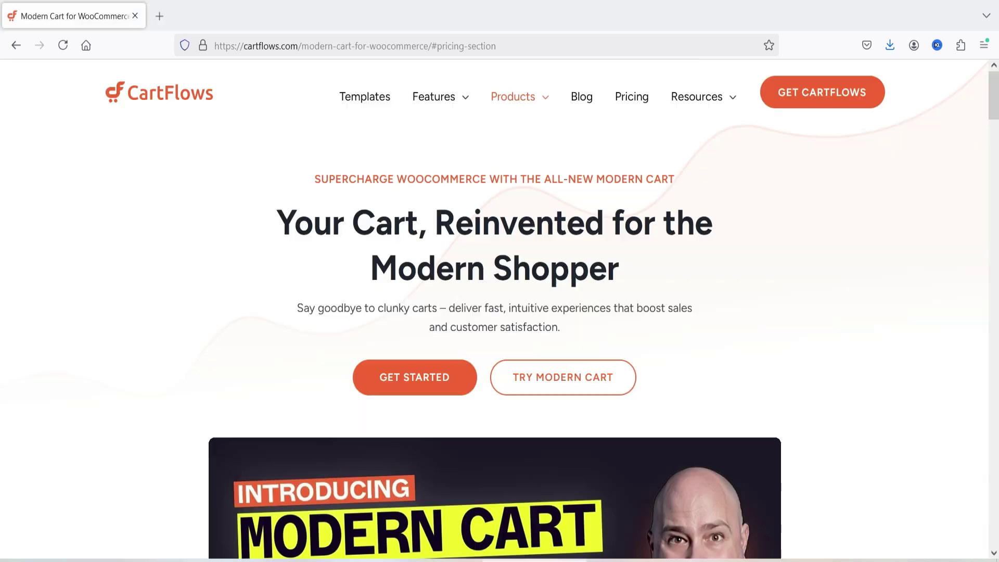
Step: Review the Annual and Lifetime pricing plans on the CartFlows Modern Cart page
{"action": "scroll", "coordinate": [822, 307], "scroll_direction": "down", "scroll_amount": 3}
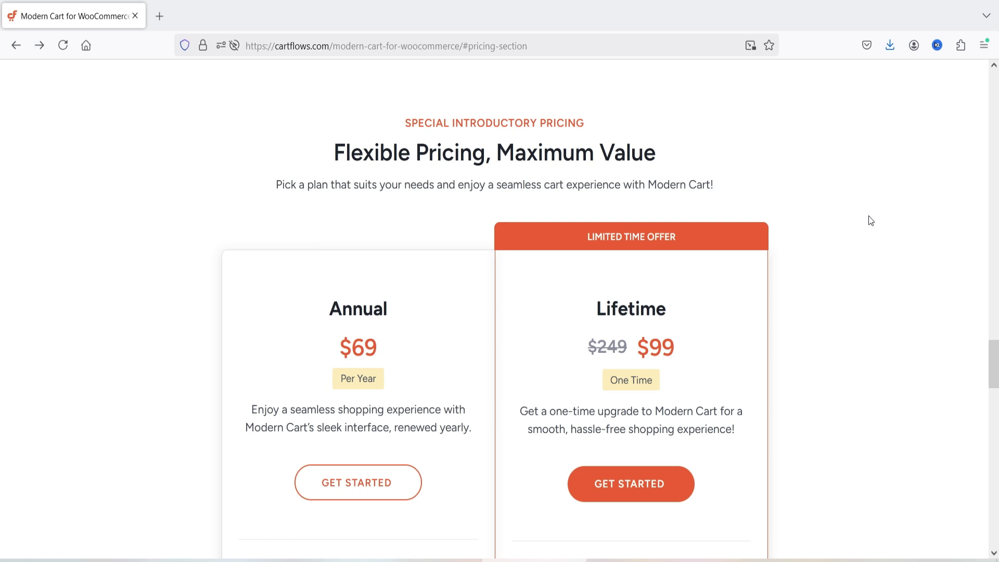
{"action": "scroll", "coordinate": [871, 225], "scroll_direction": "down", "scroll_amount": 2}
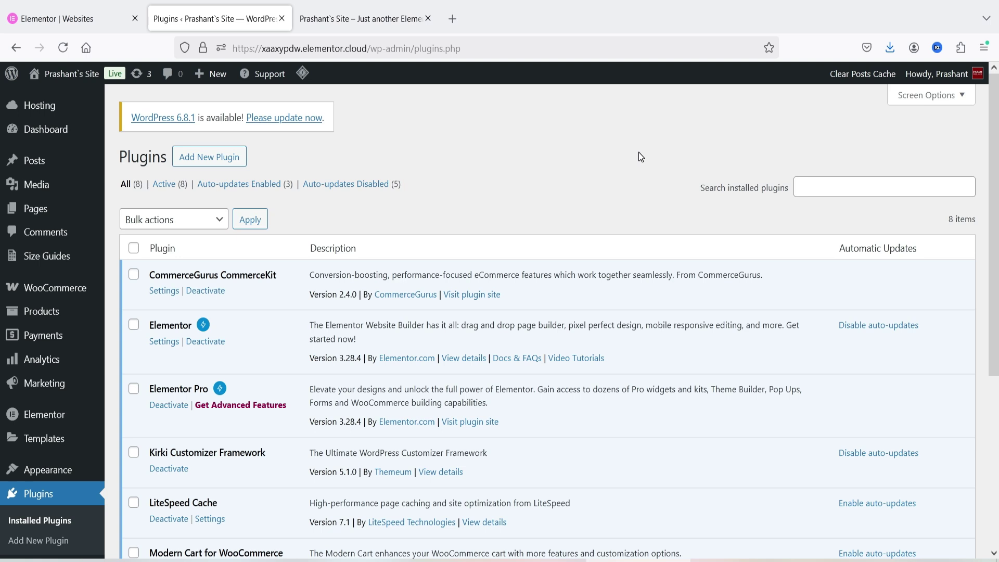
Step: Open the settings of the installed Modern Cart for WooCommerce plugin and view its license page
{"action": "left_click", "coordinate": [311, 11]}
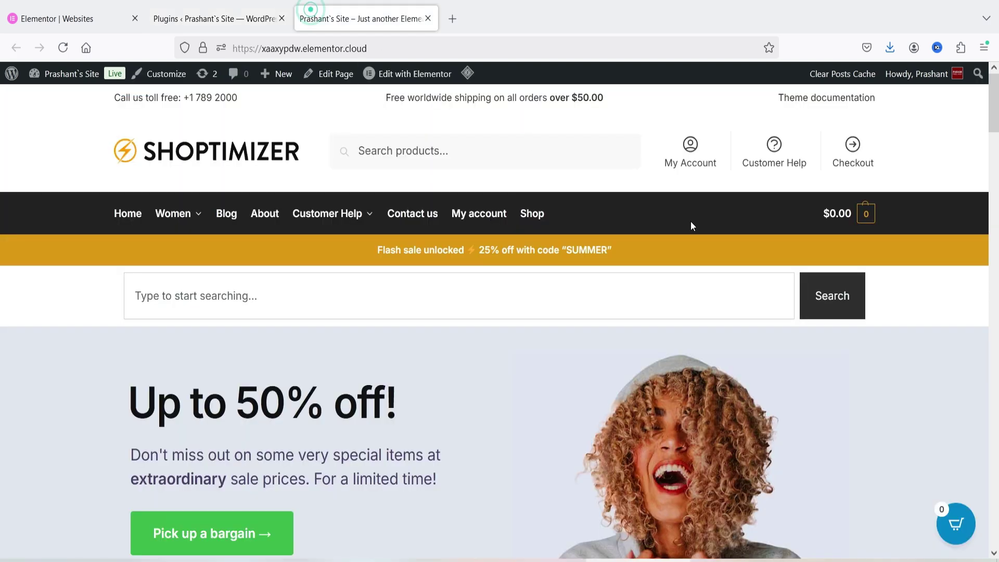
{"action": "key", "text": "ctrl+shift+Tab"}
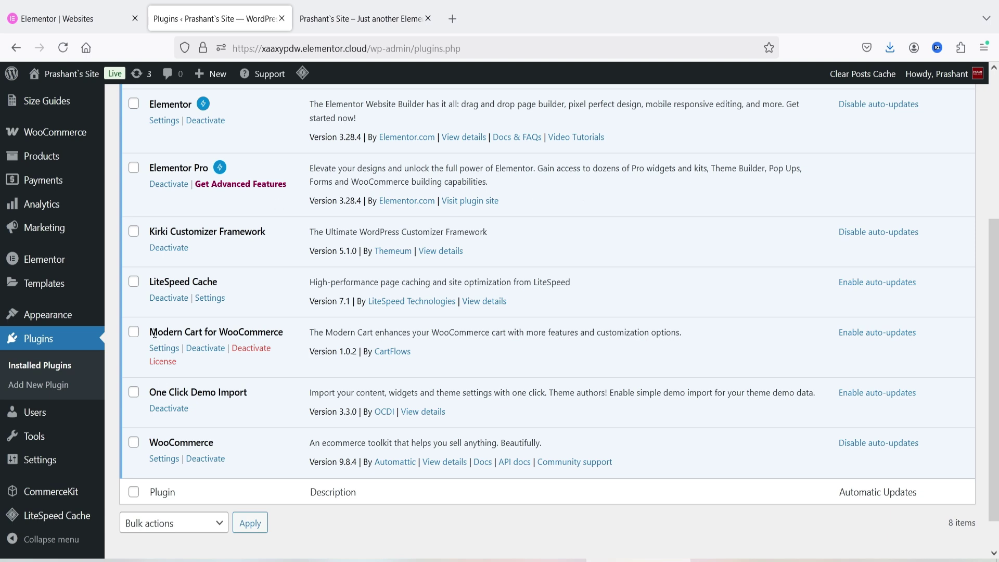
{"action": "mouse_move", "coordinate": [67, 136]}
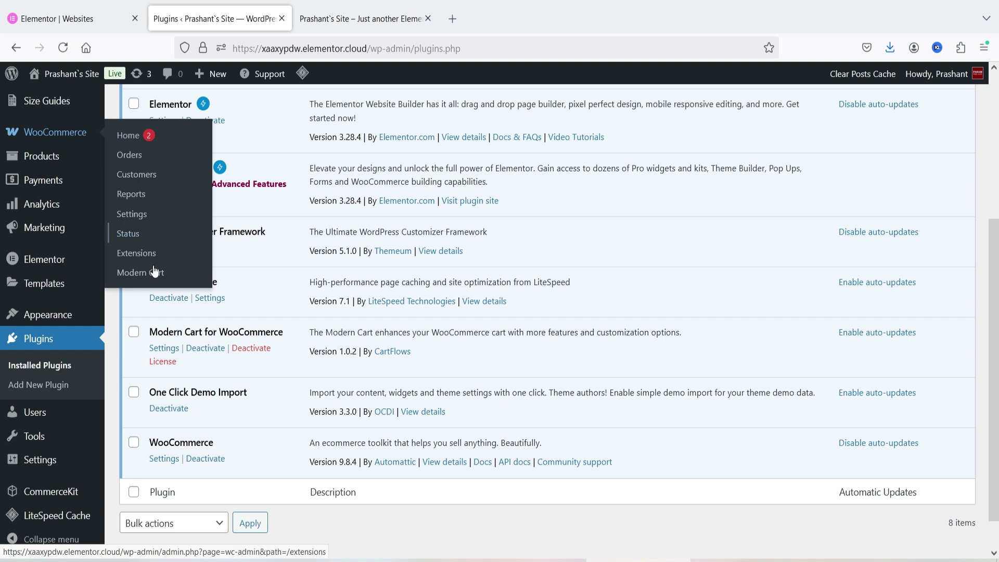
{"action": "left_click", "coordinate": [172, 349]}
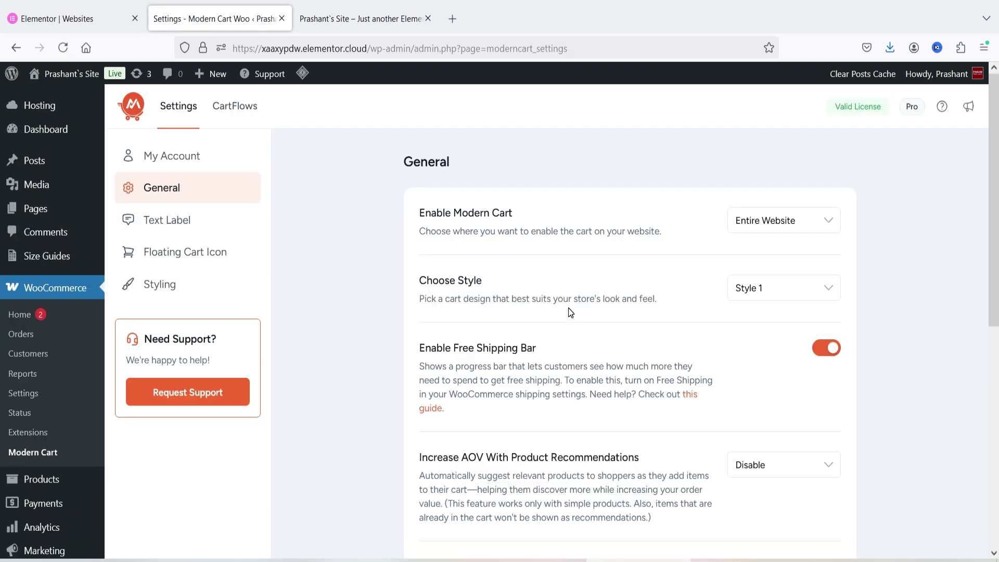
{"action": "left_click", "coordinate": [172, 157]}
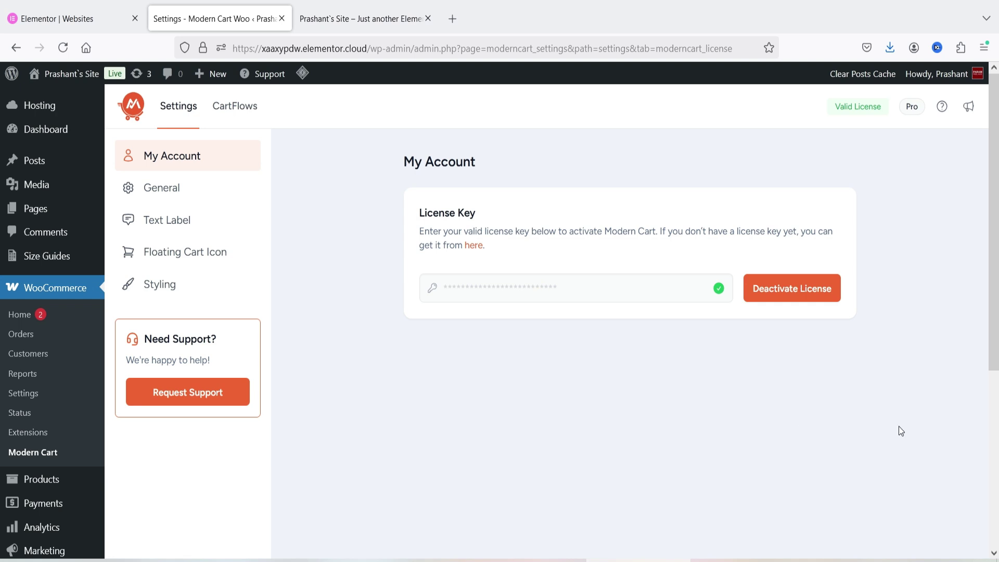
Step: Set Enable Modern Cart to Entire Website in the general settings and check the floating cart icon on the storefront
{"action": "left_click", "coordinate": [165, 188]}
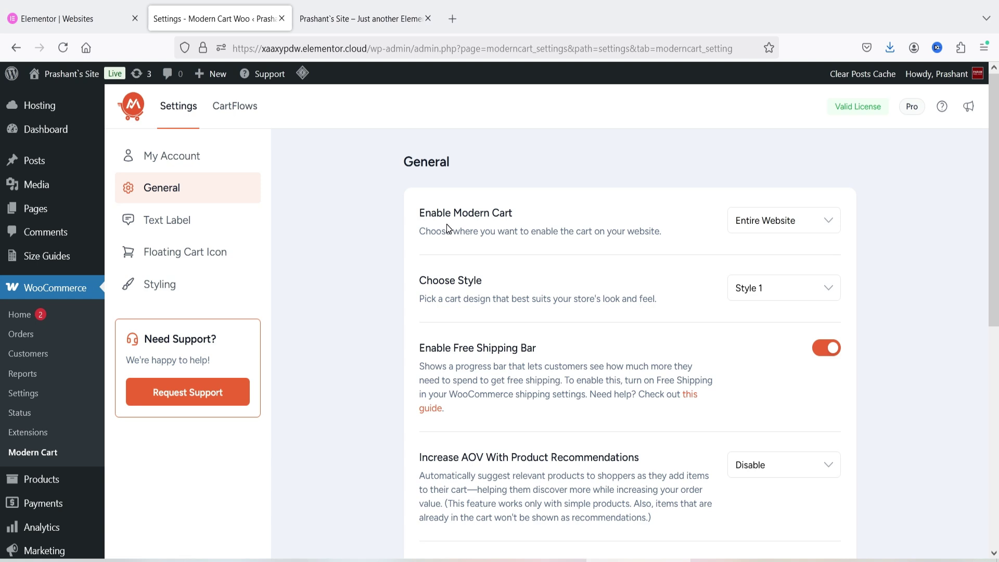
{"action": "left_click", "coordinate": [814, 229]}
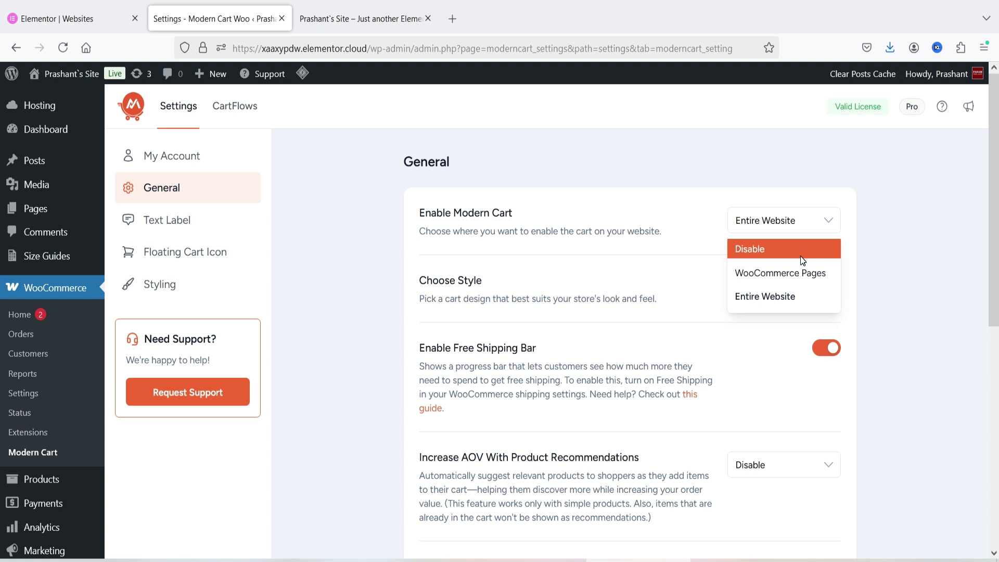
{"action": "left_click", "coordinate": [793, 298]}
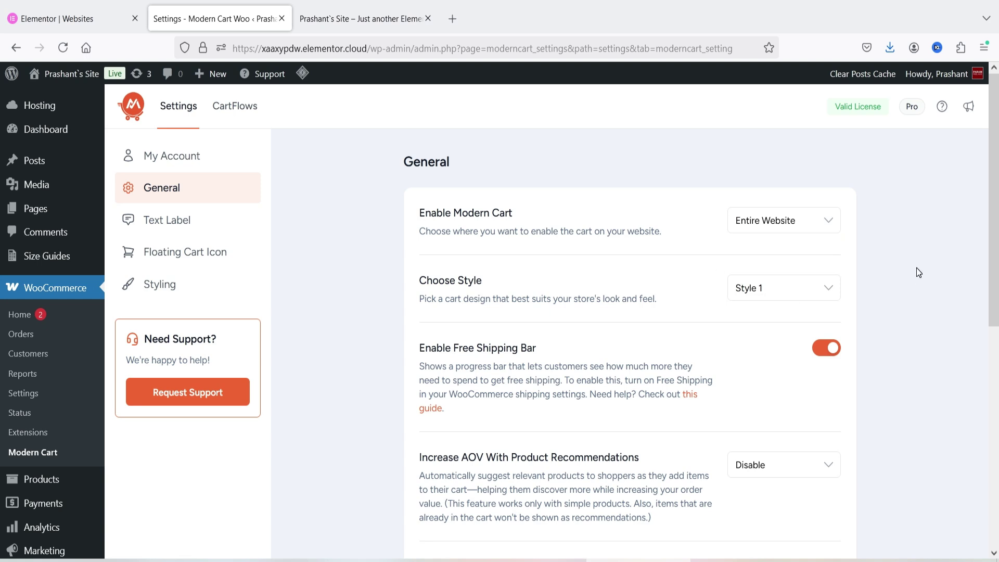
{"action": "left_click", "coordinate": [341, 21]}
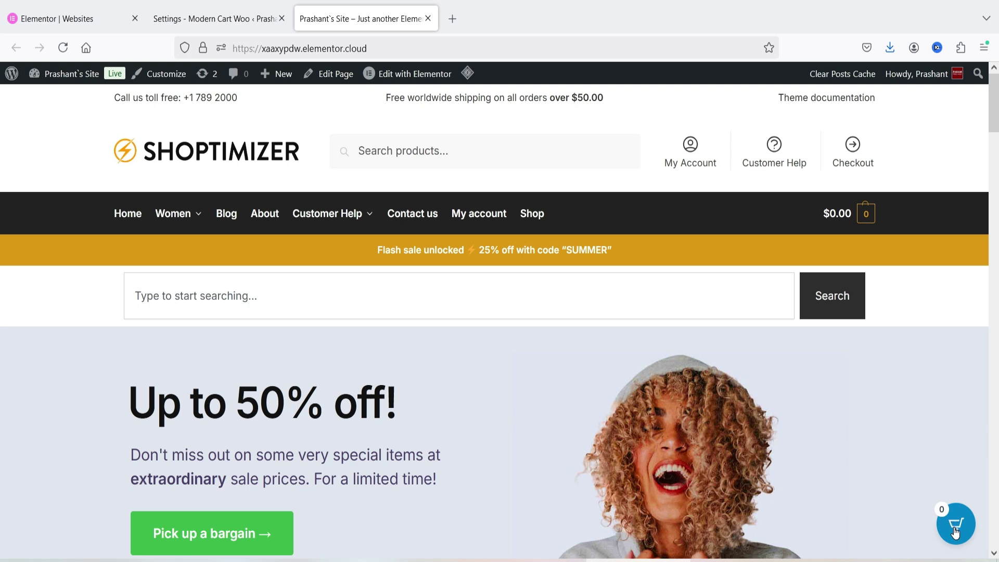
{"action": "key", "text": "ctrl+shift+Tab"}
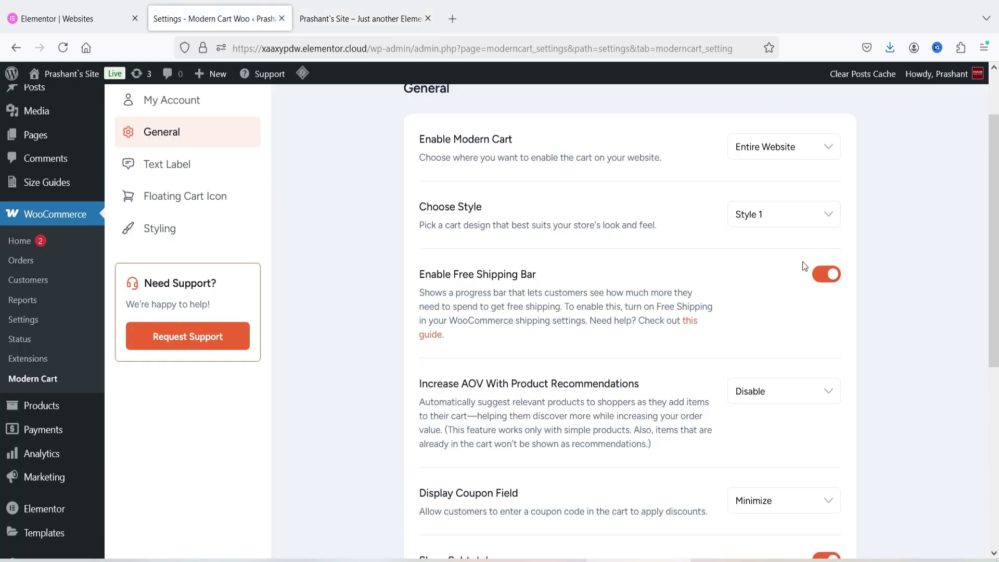
Step: Try Style 2 as the cart design and set it back to Style 1
{"action": "left_click", "coordinate": [785, 214]}
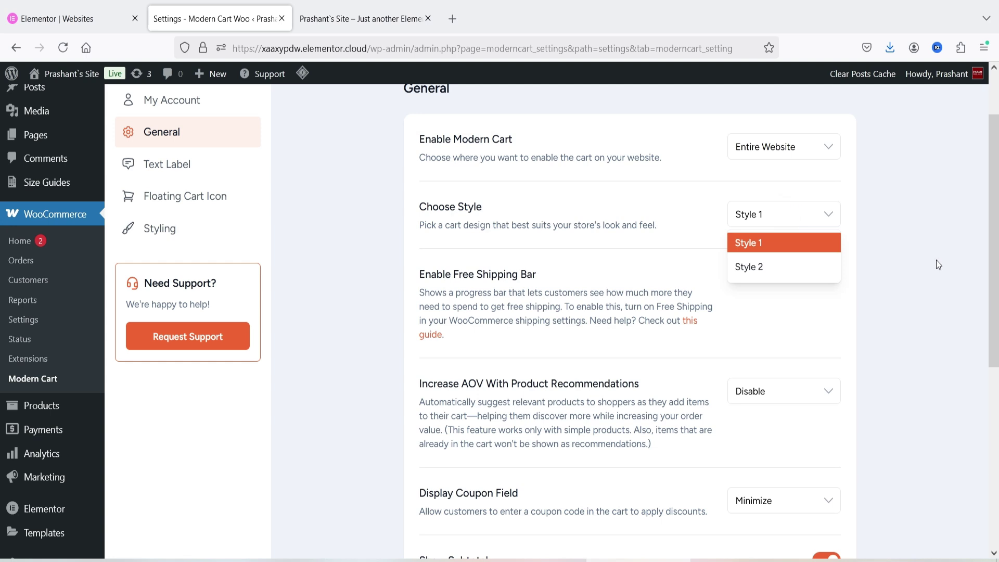
{"action": "left_click", "coordinate": [763, 266]}
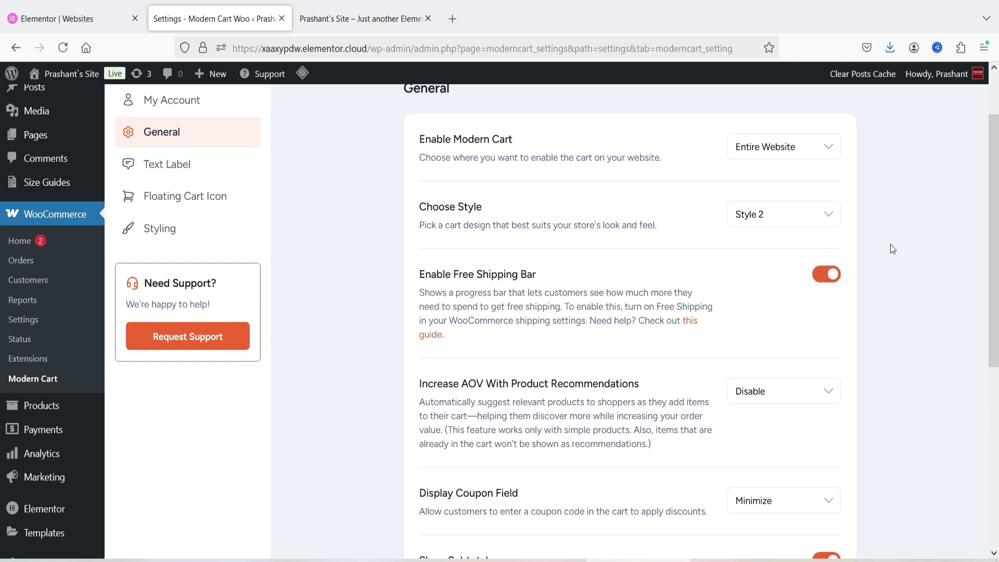
{"action": "left_click", "coordinate": [785, 213]}
{"action": "left_click", "coordinate": [780, 237]}
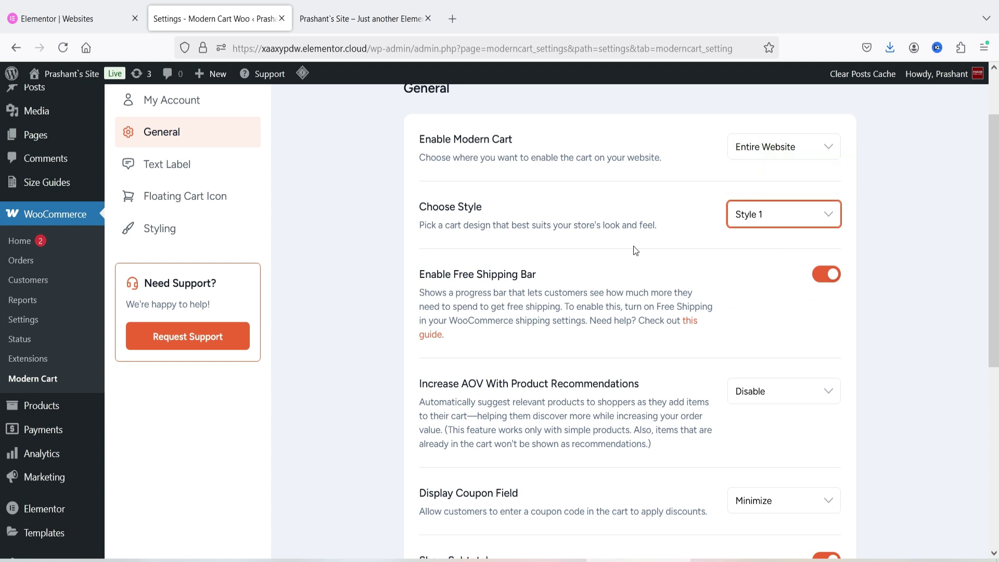
Step: View the empty floating cart on the storefront and close it
{"action": "left_click", "coordinate": [360, 19]}
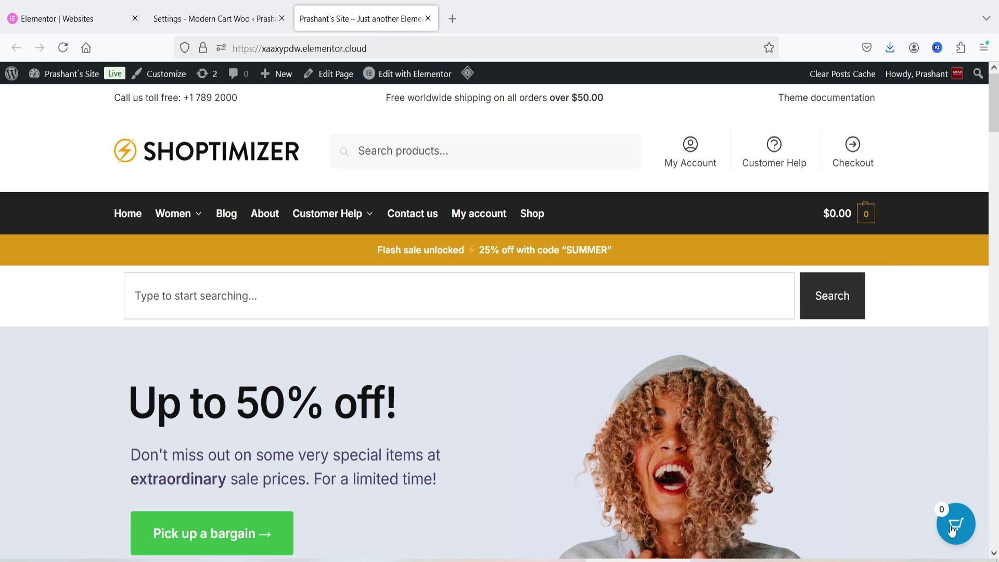
{"action": "left_click", "coordinate": [952, 526]}
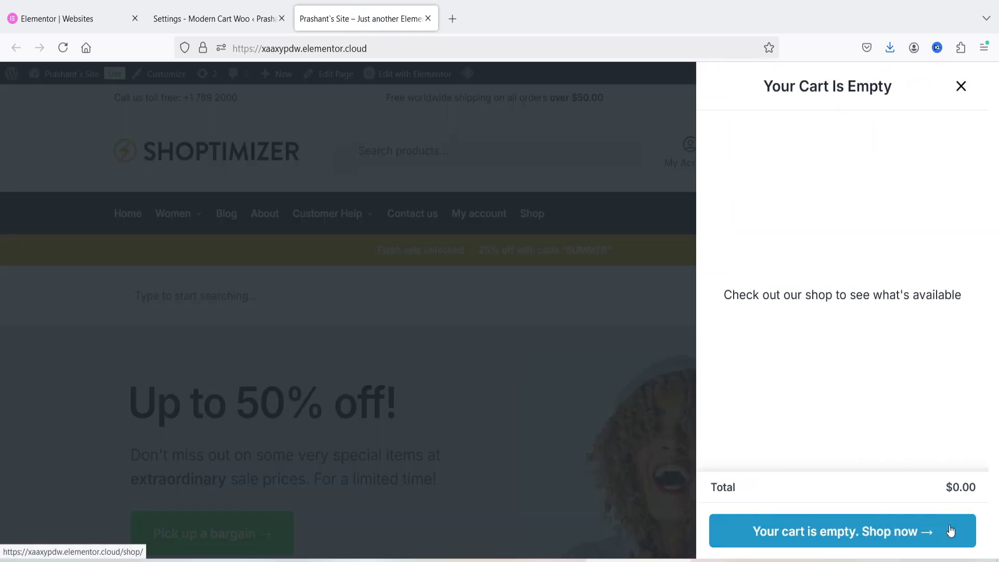
{"action": "left_click", "coordinate": [962, 88]}
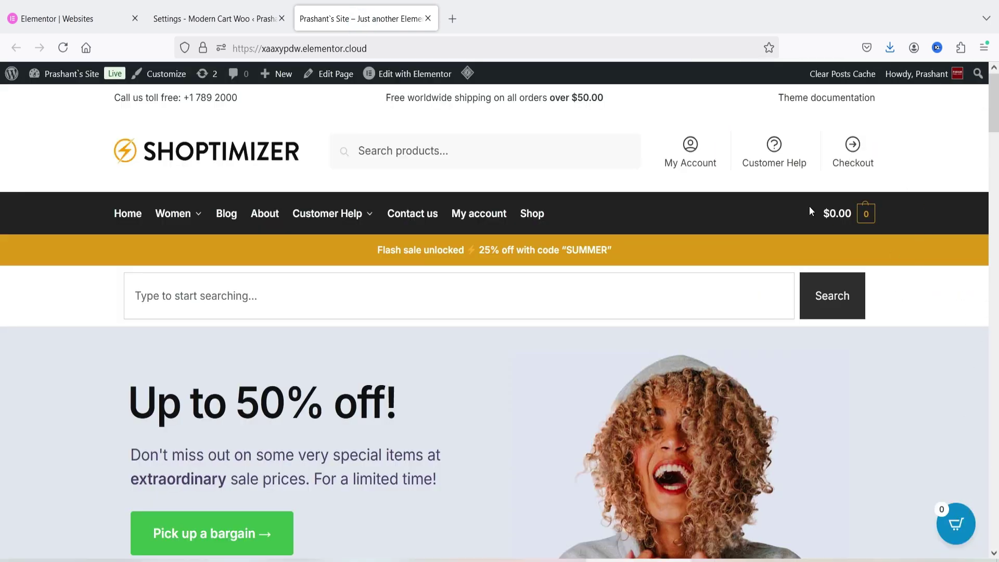
Step: Add the Jogging top from the storefront to the cart and open the cart to review its free shipping bar
{"action": "scroll", "coordinate": [708, 221], "scroll_direction": "down", "scroll_amount": 10}
{"action": "left_click", "coordinate": [592, 406]}
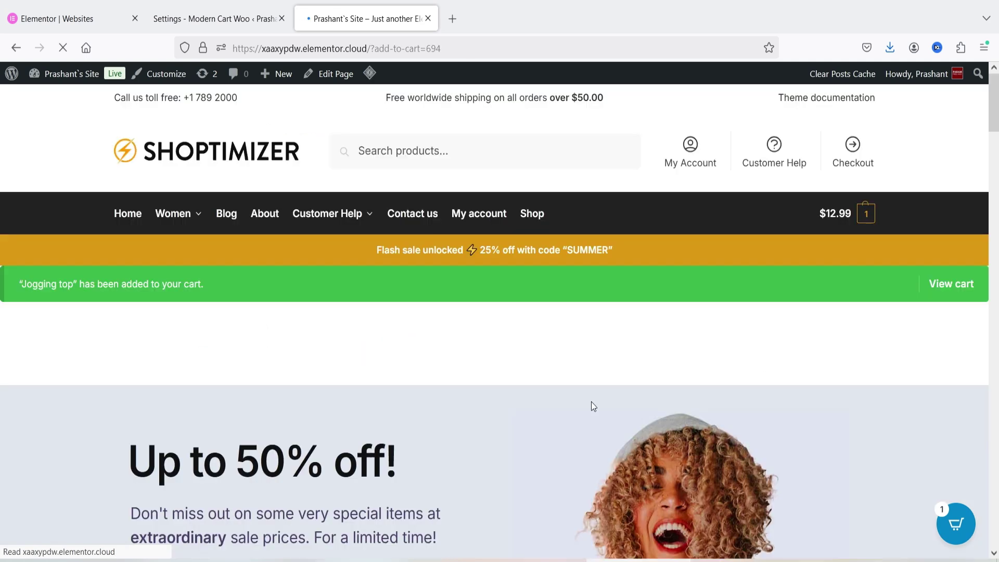
{"action": "left_click", "coordinate": [954, 524]}
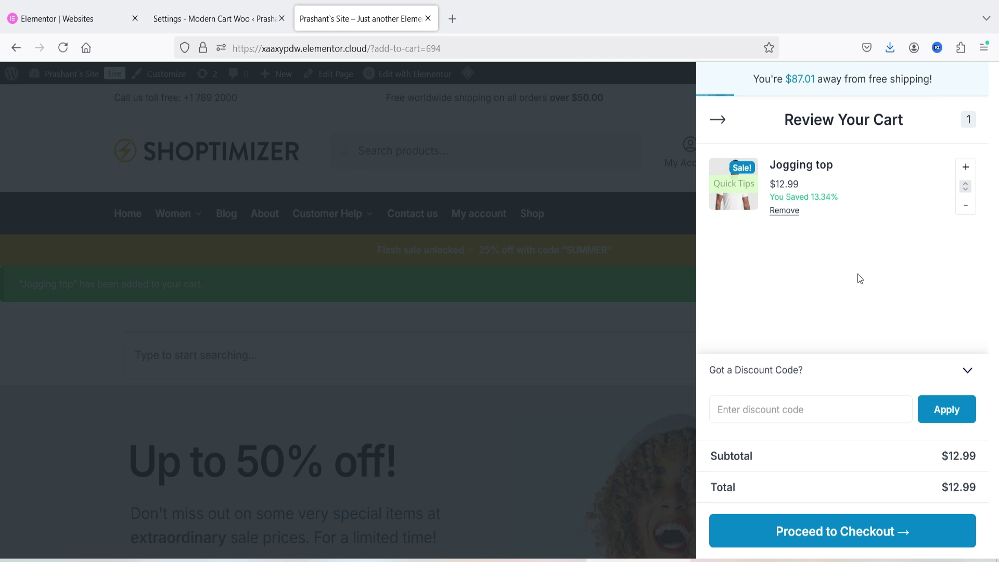
Step: Return to the Modern Cart settings and open the WooCommerce settings in a new browser tab
{"action": "left_click", "coordinate": [206, 18]}
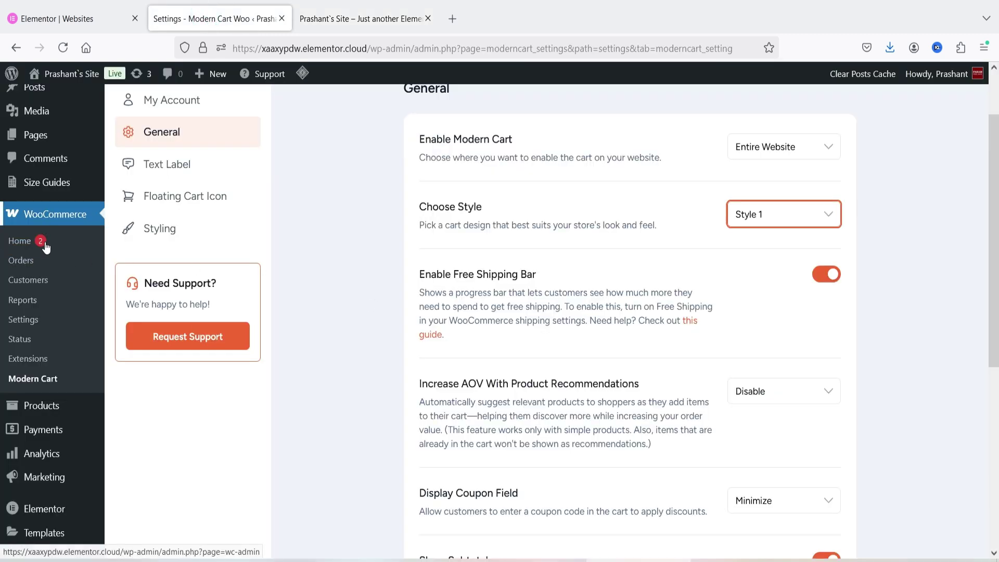
{"action": "right_click", "coordinate": [25, 320]}
{"action": "left_click", "coordinate": [72, 57]}
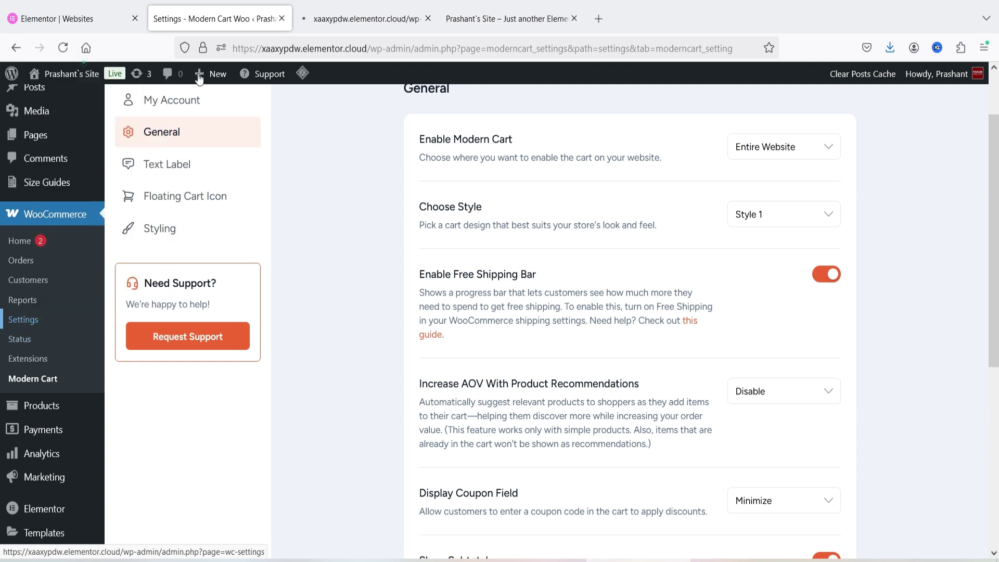
Step: Open the Global shipping zone's free shipping method in the WooCommerce settings, review its minimum order amount and close it without changes
{"action": "left_click", "coordinate": [364, 19]}
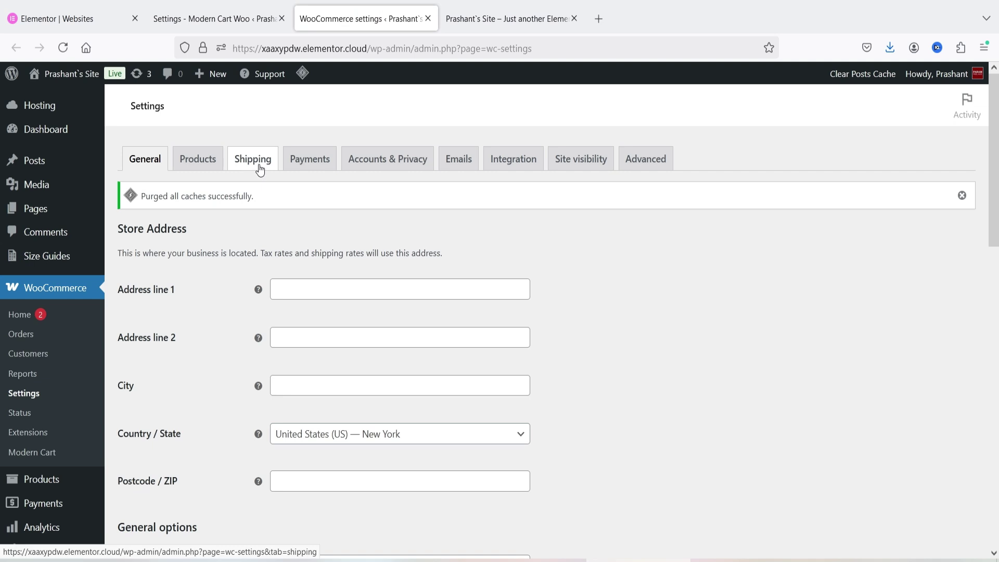
{"action": "left_click", "coordinate": [253, 160]}
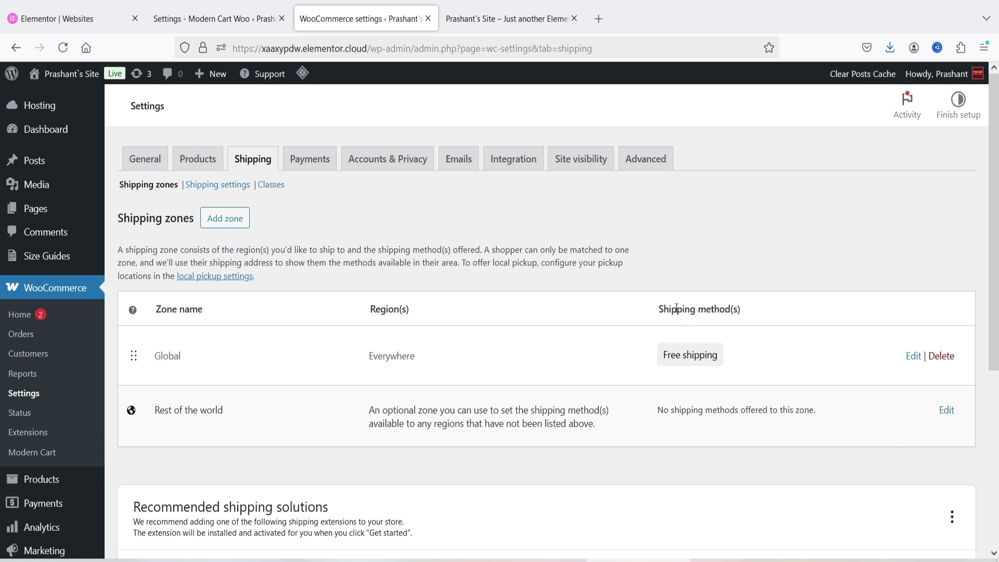
{"action": "left_click", "coordinate": [915, 359]}
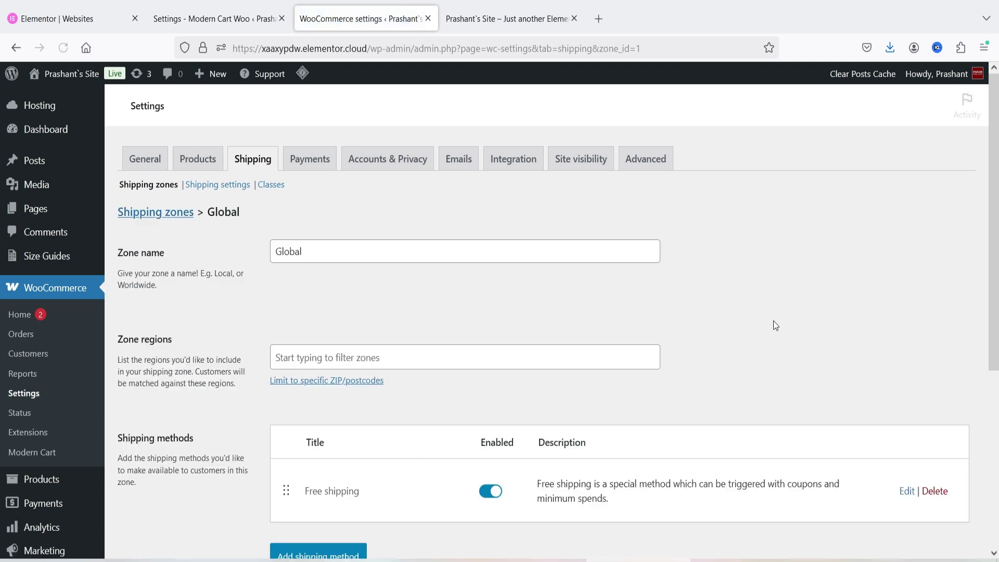
{"action": "scroll", "coordinate": [657, 304], "scroll_direction": "down", "scroll_amount": 3}
{"action": "scroll", "coordinate": [657, 304], "scroll_direction": "down", "scroll_amount": 3}
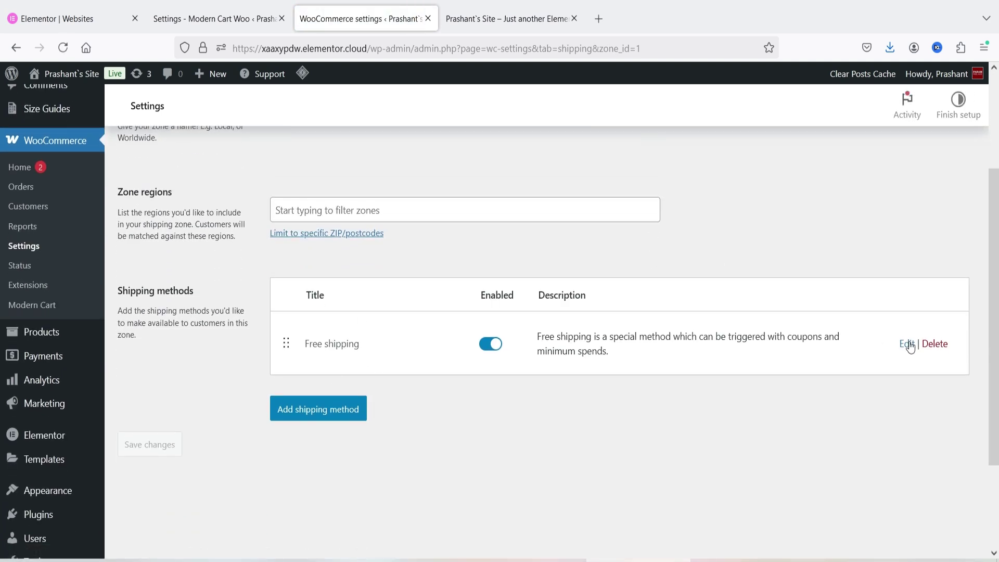
{"action": "left_click", "coordinate": [909, 344]}
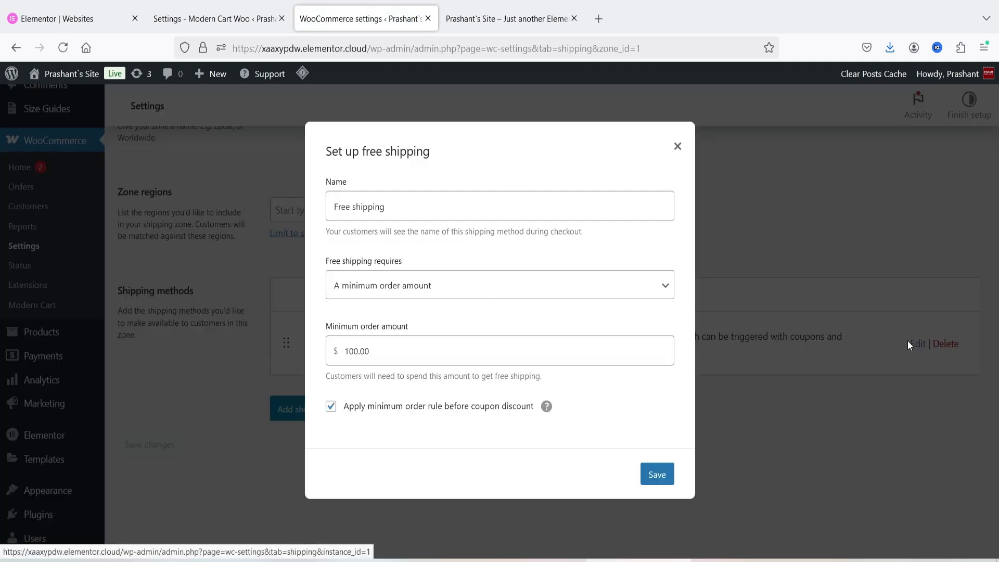
{"action": "double_click", "coordinate": [374, 349]}
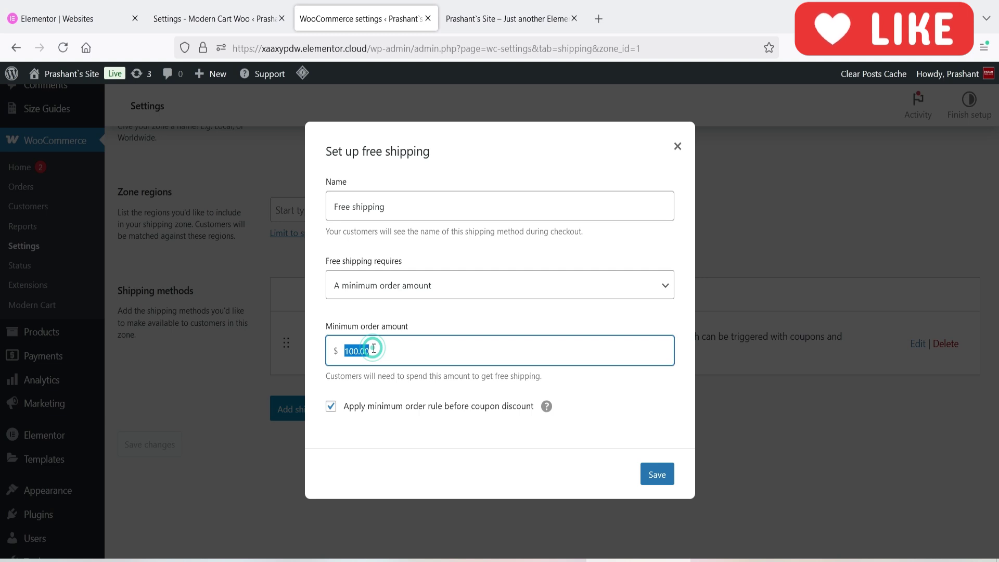
{"action": "left_click", "coordinate": [677, 147]}
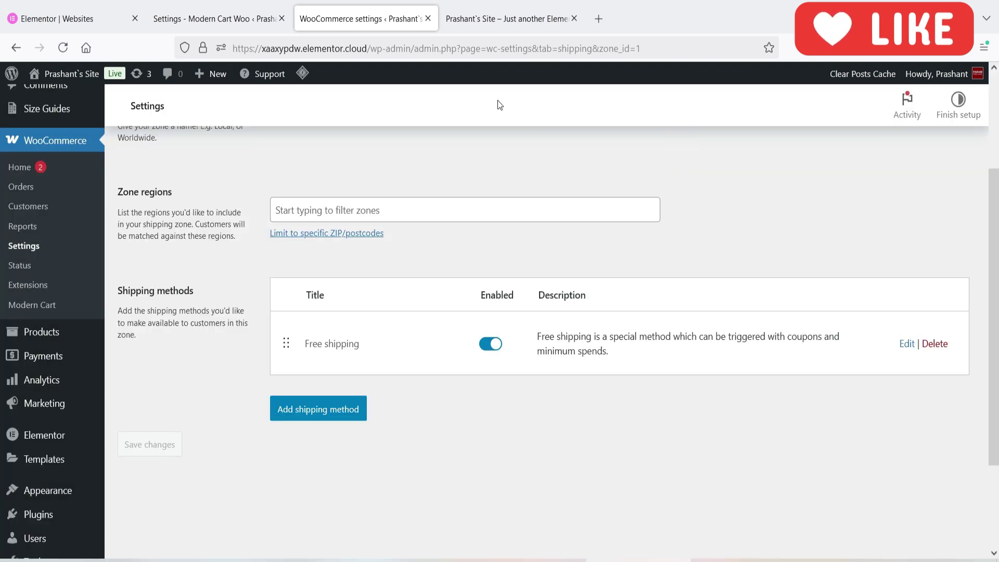
Step: Return to the Modern Cart general settings and set the product recommendations to From Upsell
{"action": "left_click", "coordinate": [509, 21]}
{"action": "left_click", "coordinate": [359, 19]}
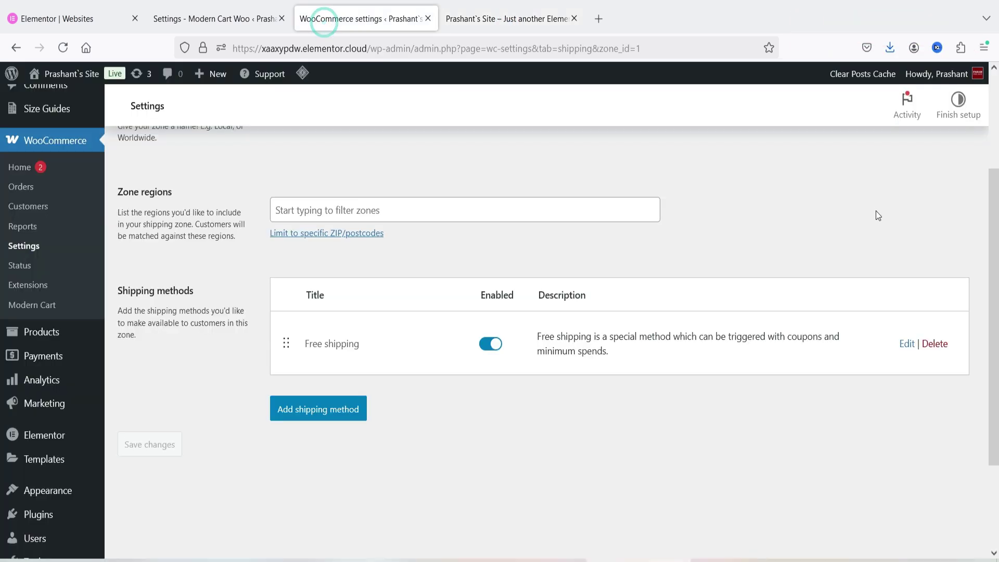
{"action": "left_click", "coordinate": [205, 20]}
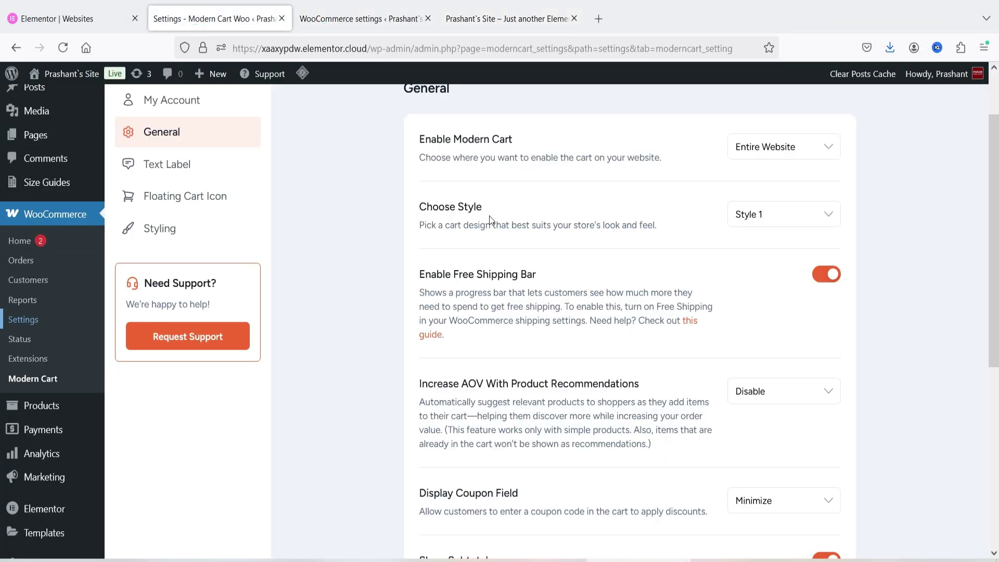
{"action": "scroll", "coordinate": [472, 328], "scroll_direction": "down", "scroll_amount": 2}
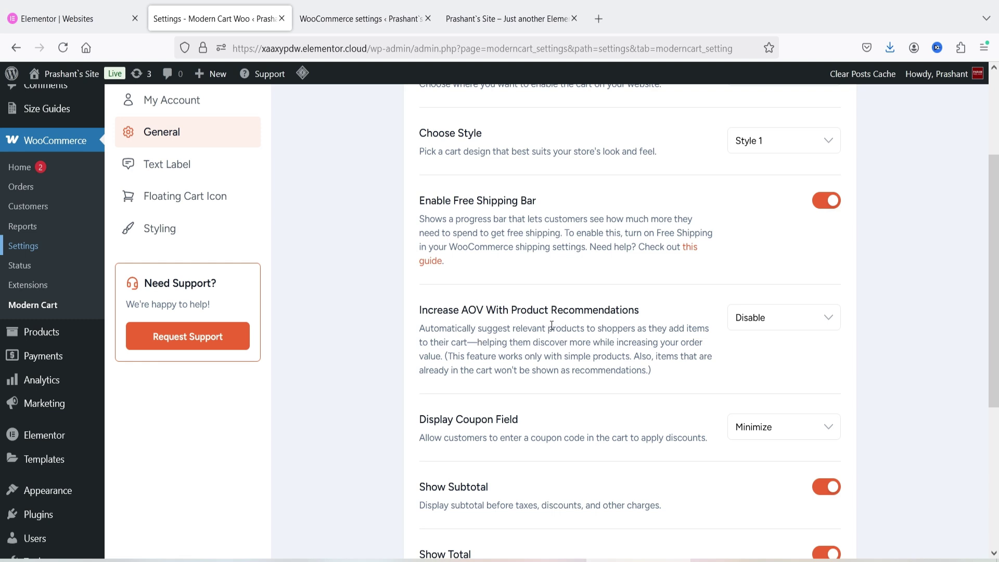
{"action": "left_click", "coordinate": [791, 321]}
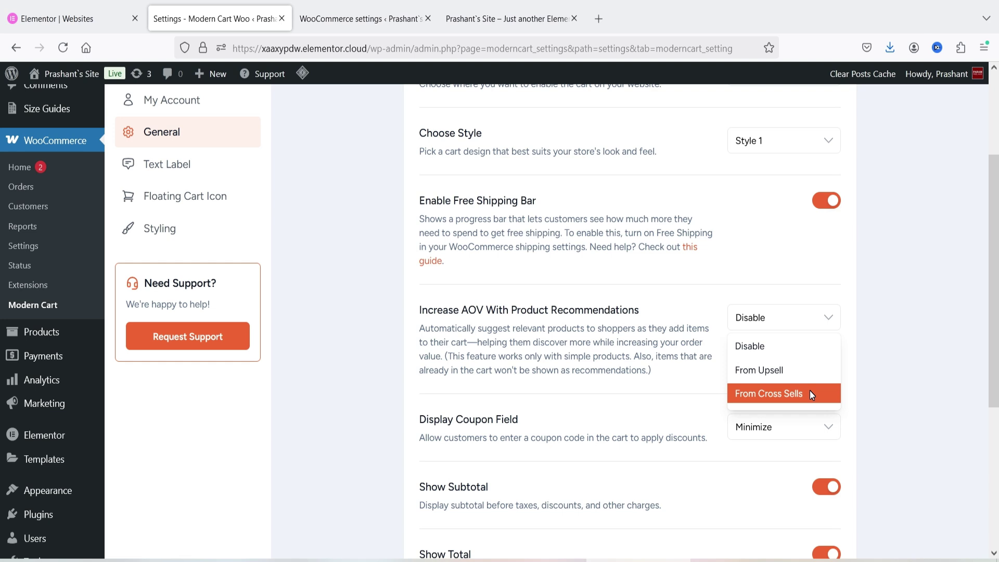
{"action": "left_click", "coordinate": [834, 371]}
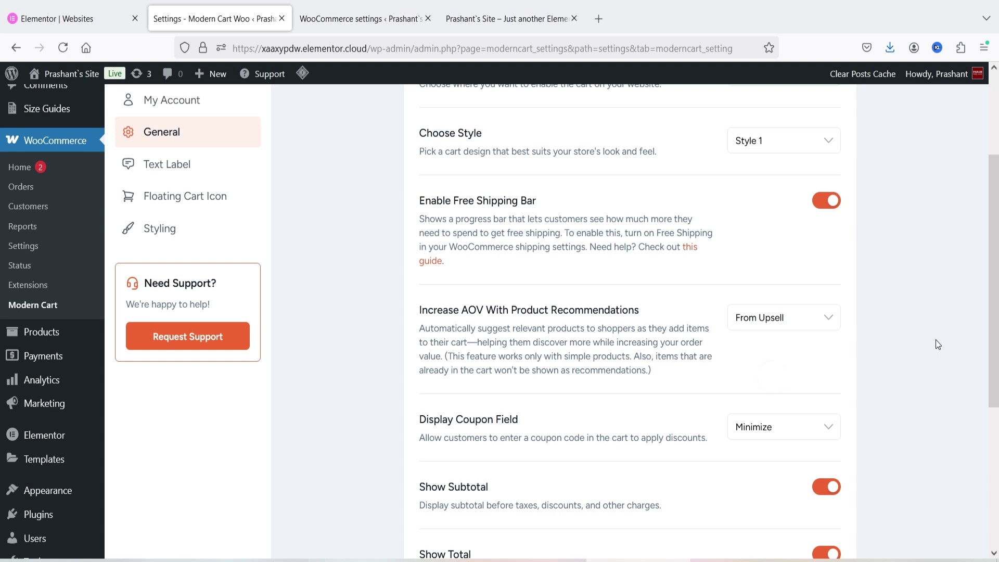
Step: Reload the storefront and review the product recommendations in the cart
{"action": "scroll", "coordinate": [970, 196], "scroll_direction": "down", "scroll_amount": 3}
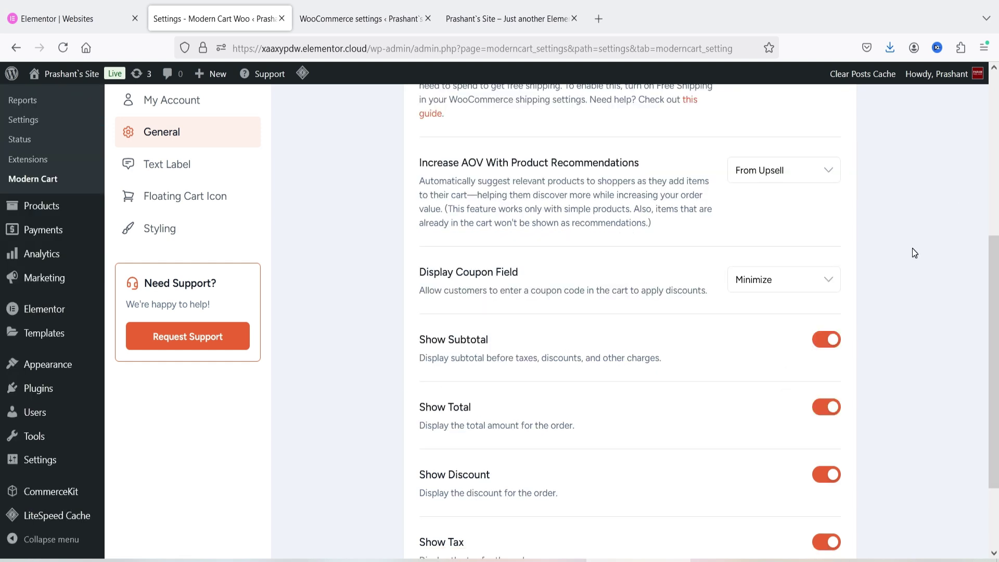
{"action": "key", "text": "ctrl+Tab"}
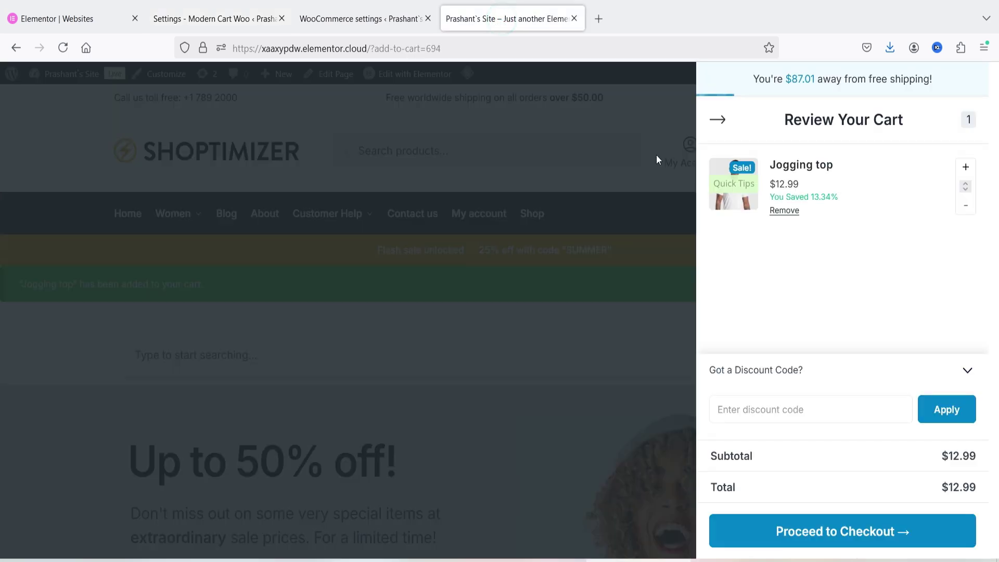
{"action": "left_click", "coordinate": [67, 53]}
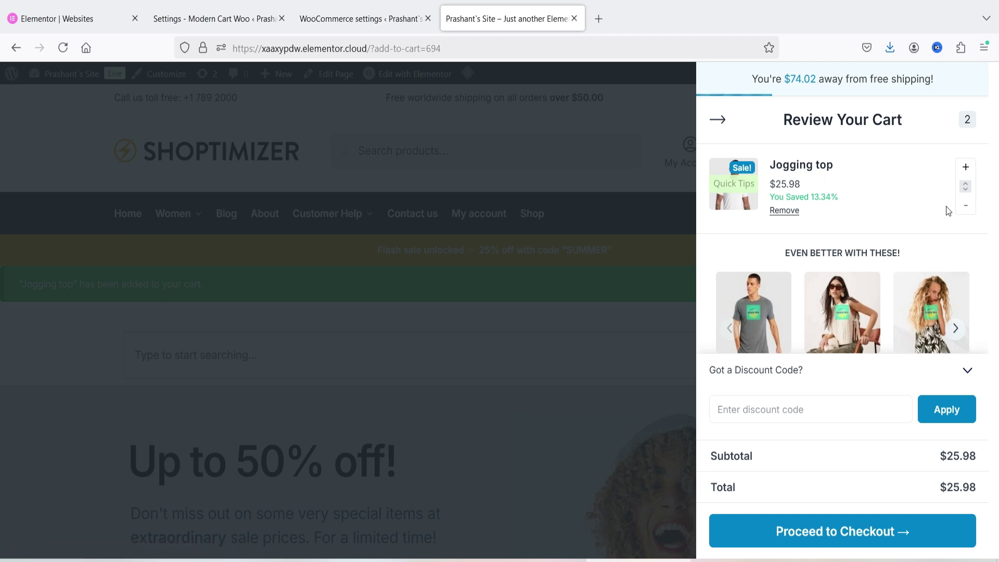
{"action": "scroll", "coordinate": [872, 151], "scroll_direction": "down", "scroll_amount": 2}
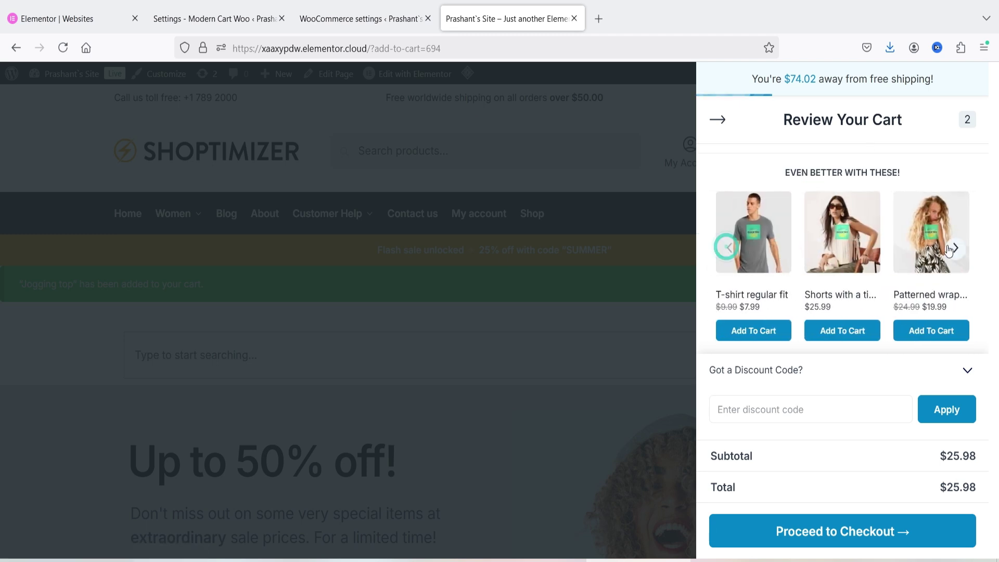
Step: Close the WooCommerce settings page and select Minimize for the coupon field display in the Modern Cart settings
{"action": "middle_click", "coordinate": [354, 18]}
{"action": "key", "text": "ctrl+Page_Up"}
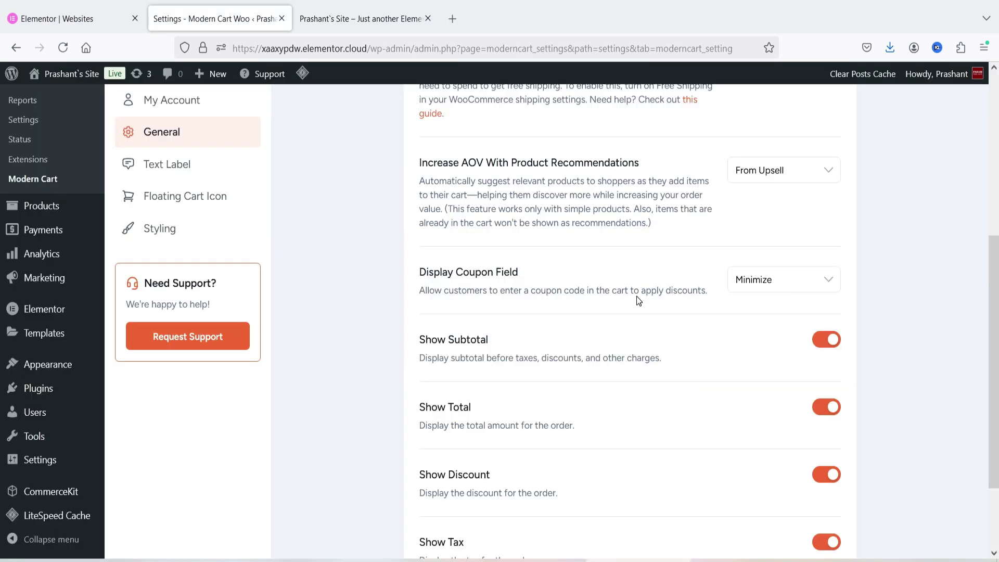
{"action": "left_click", "coordinate": [780, 289]}
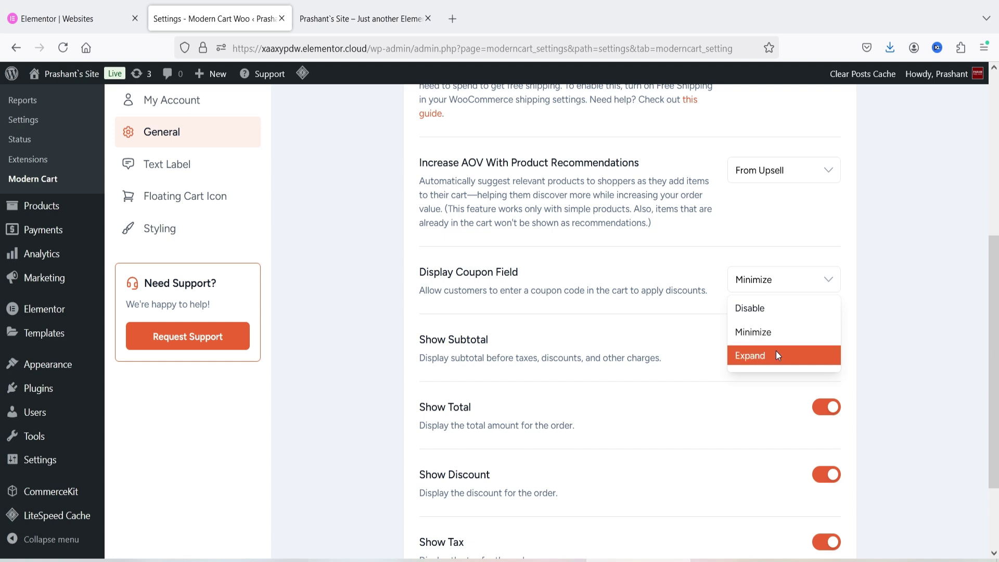
{"action": "left_click", "coordinate": [761, 330]}
Step: Examine the discount code field in the storefront cart and collapse it
{"action": "left_click", "coordinate": [364, 18]}
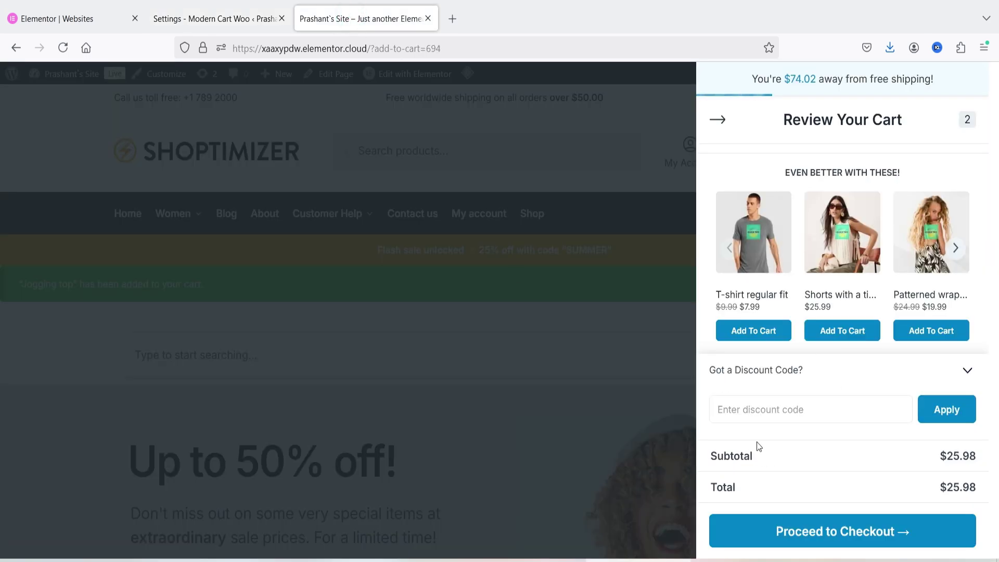
{"action": "left_click", "coordinate": [763, 404]}
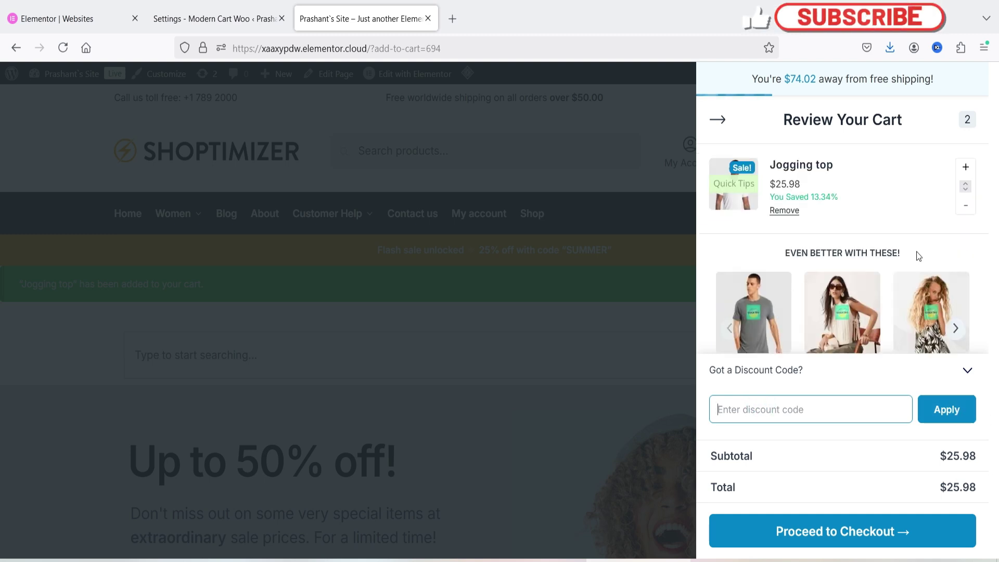
{"action": "left_click", "coordinate": [967, 371]}
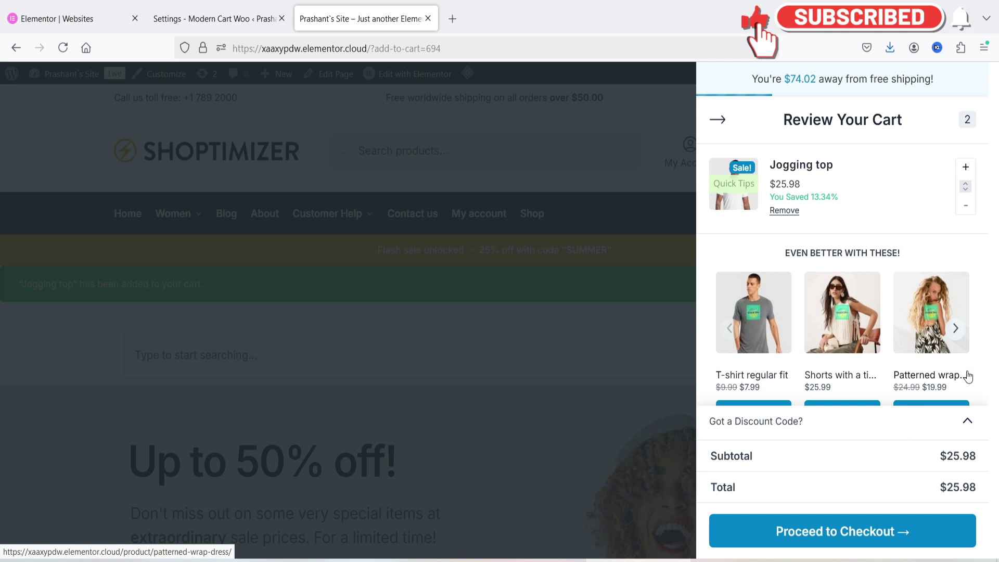
{"action": "scroll", "coordinate": [981, 341], "scroll_direction": "down", "scroll_amount": 1}
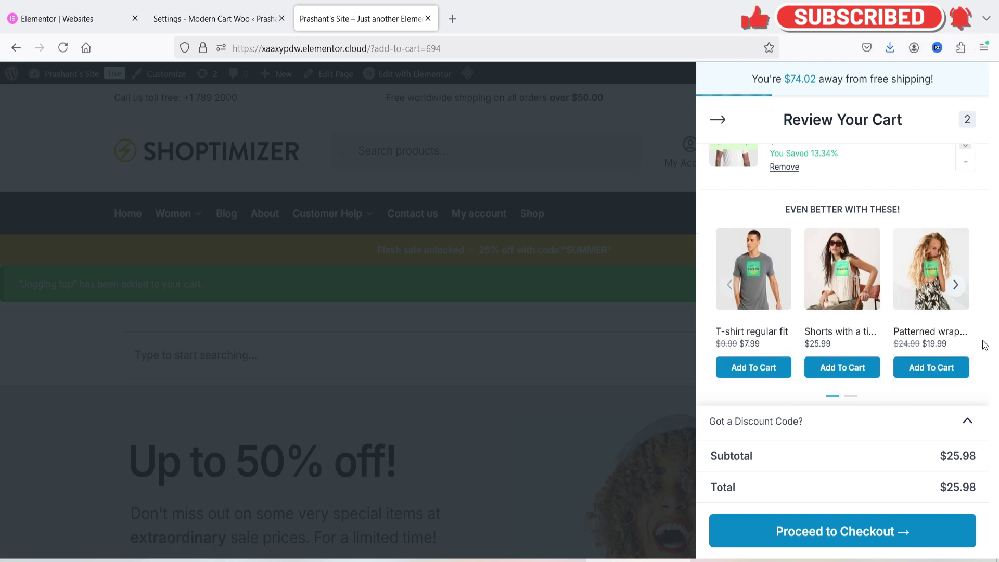
Step: Review the subtotal, total, discount, tax and shipping display options and compare them with the storefront cart
{"action": "left_click", "coordinate": [182, 19]}
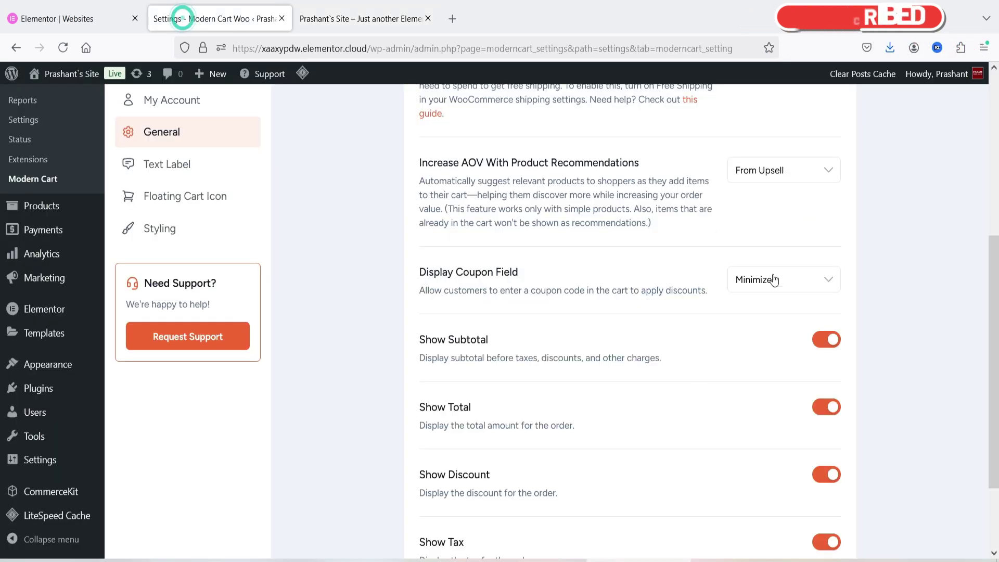
{"action": "scroll", "coordinate": [887, 301], "scroll_direction": "down", "scroll_amount": 1}
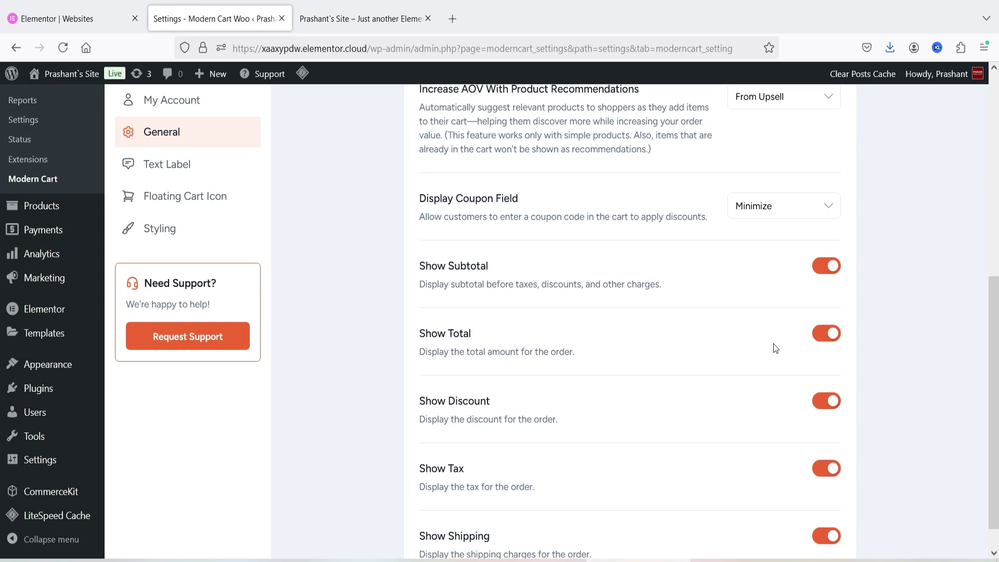
{"action": "scroll", "coordinate": [806, 398], "scroll_direction": "down", "scroll_amount": 1}
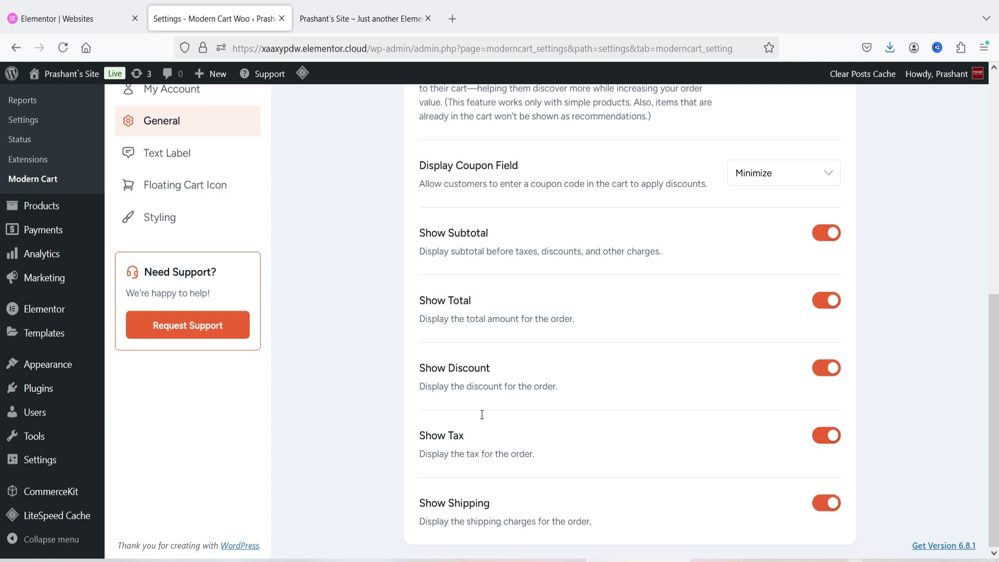
{"action": "left_click", "coordinate": [346, 13]}
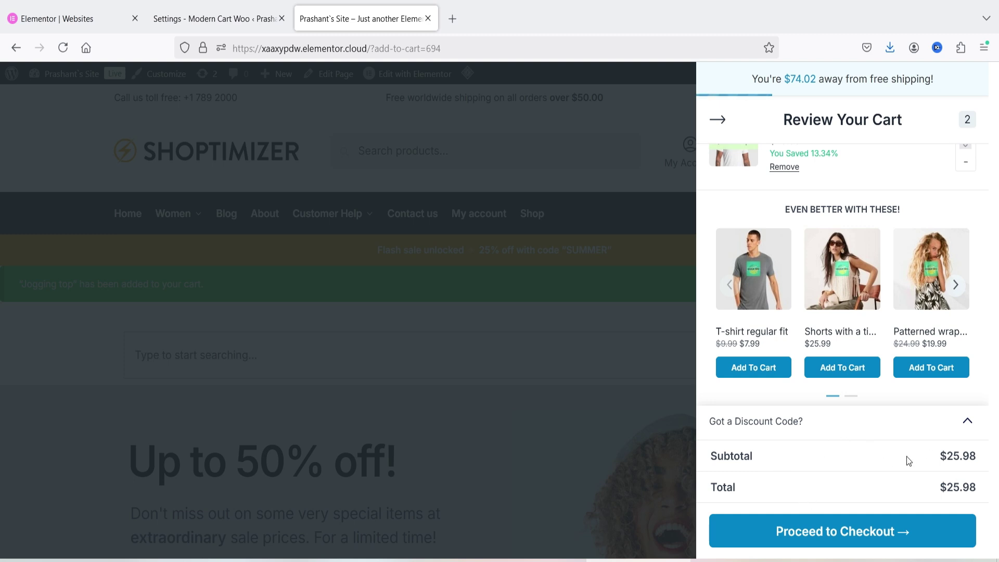
{"action": "left_click", "coordinate": [213, 19]}
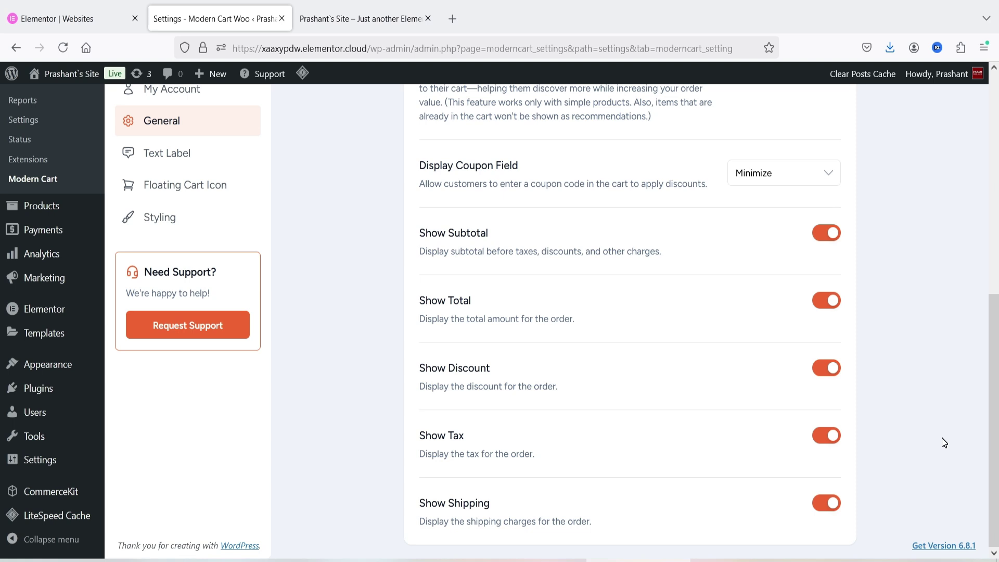
Step: Open the Text Label settings and compare the Main Heading text with the storefront cart's heading
{"action": "scroll", "coordinate": [363, 295], "scroll_direction": "up", "scroll_amount": 8}
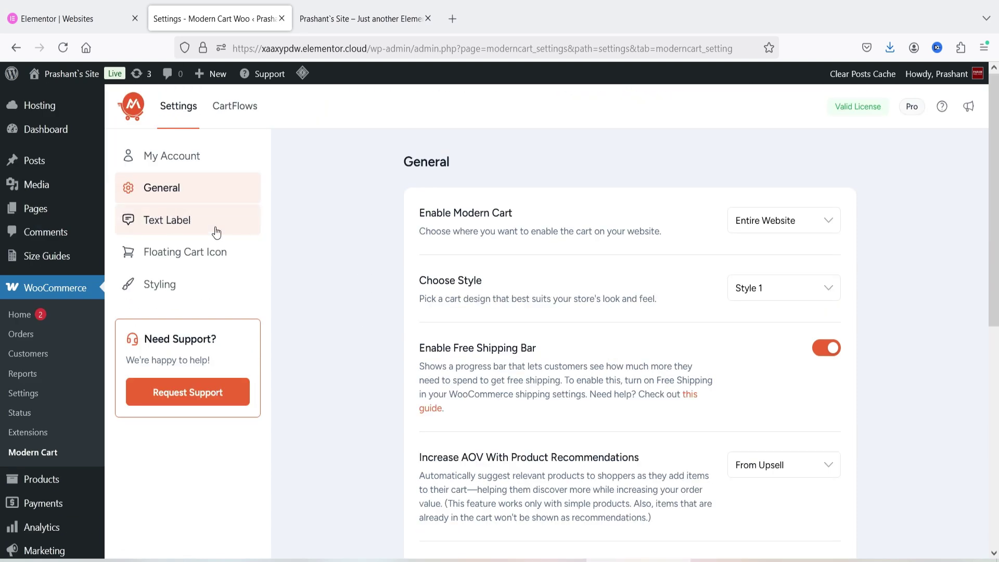
{"action": "left_click", "coordinate": [182, 222]}
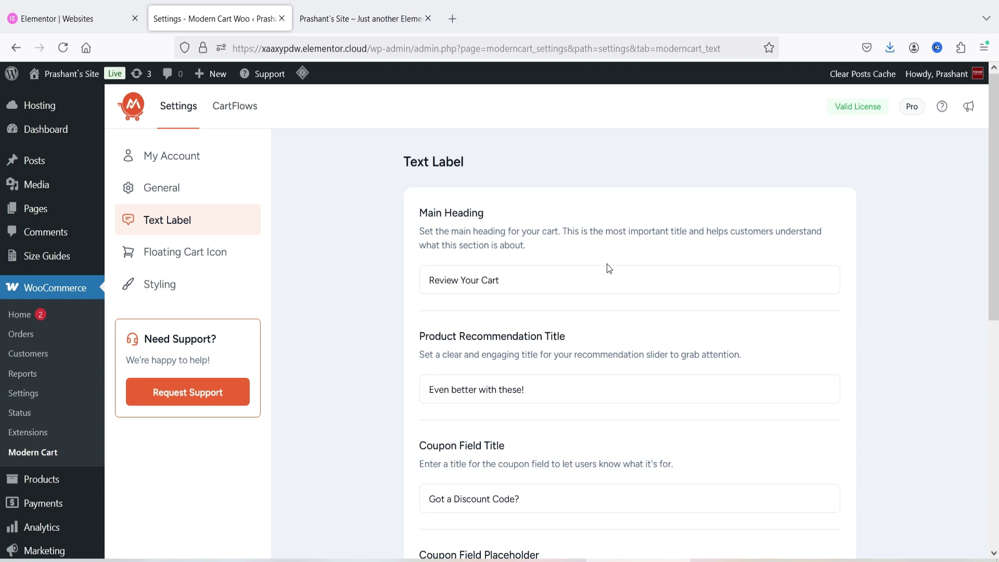
{"action": "left_click", "coordinate": [330, 21]}
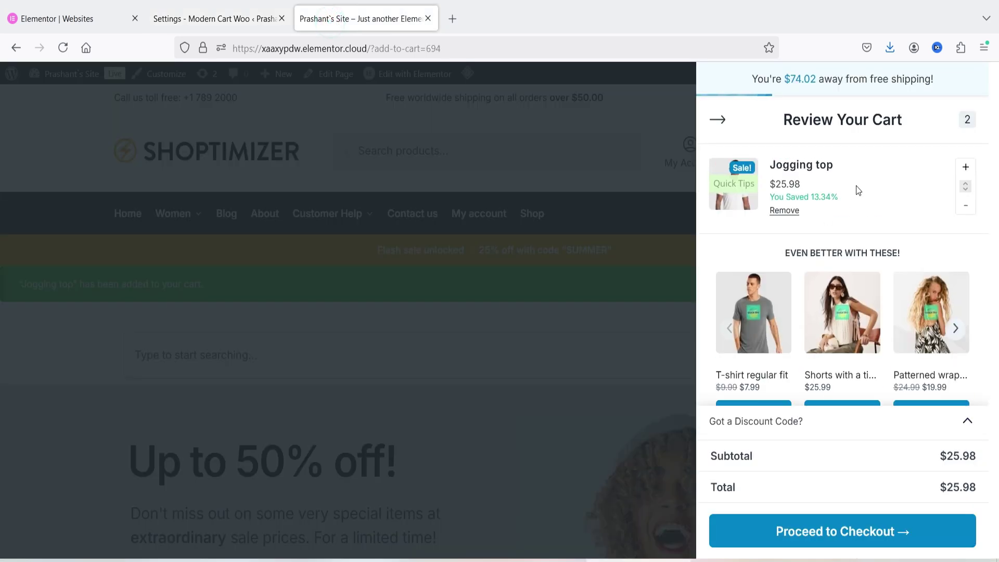
{"action": "left_click", "coordinate": [195, 18]}
{"action": "double_click", "coordinate": [471, 282]}
{"action": "left_click", "coordinate": [471, 282]}
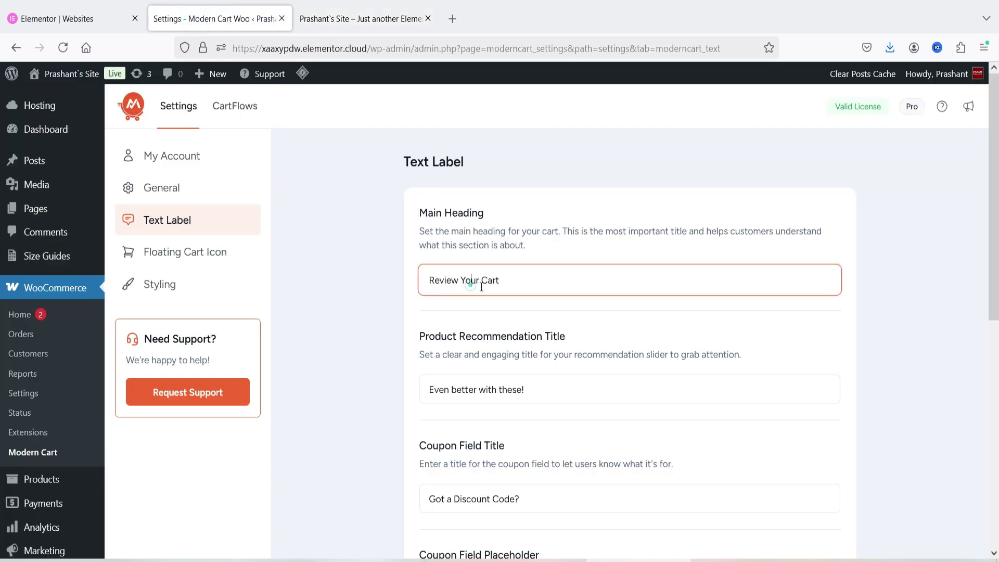
{"action": "left_click", "coordinate": [526, 283]}
Step: Compare the Product Recommendation Title setting with the recommendations heading in the storefront cart, and return to the Text Label settings
{"action": "scroll", "coordinate": [339, 311], "scroll_direction": "down", "scroll_amount": 1}
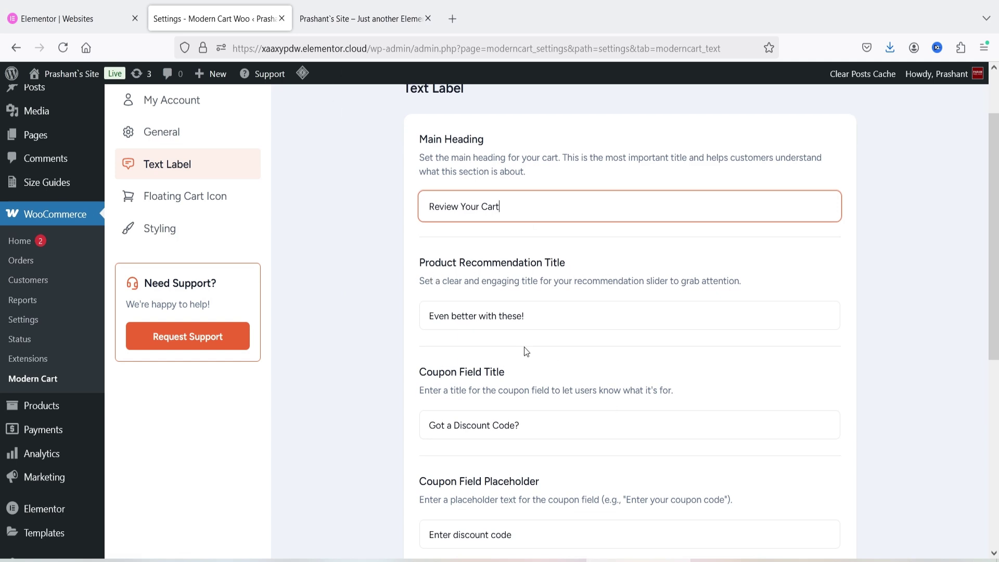
{"action": "key", "text": "ctrl+Tab"}
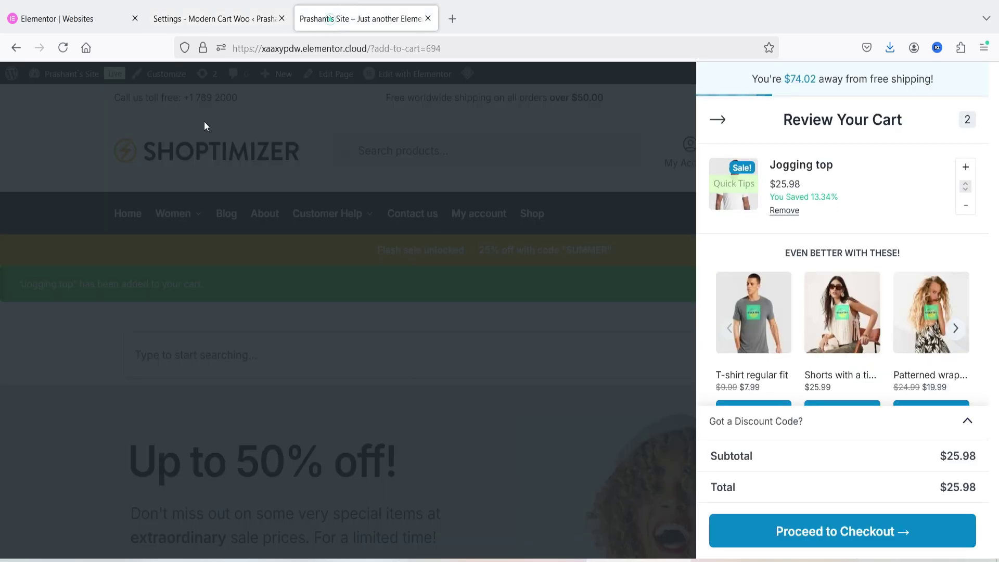
{"action": "left_click_drag", "start_coordinate": [785, 253], "coordinate": [922, 257]}
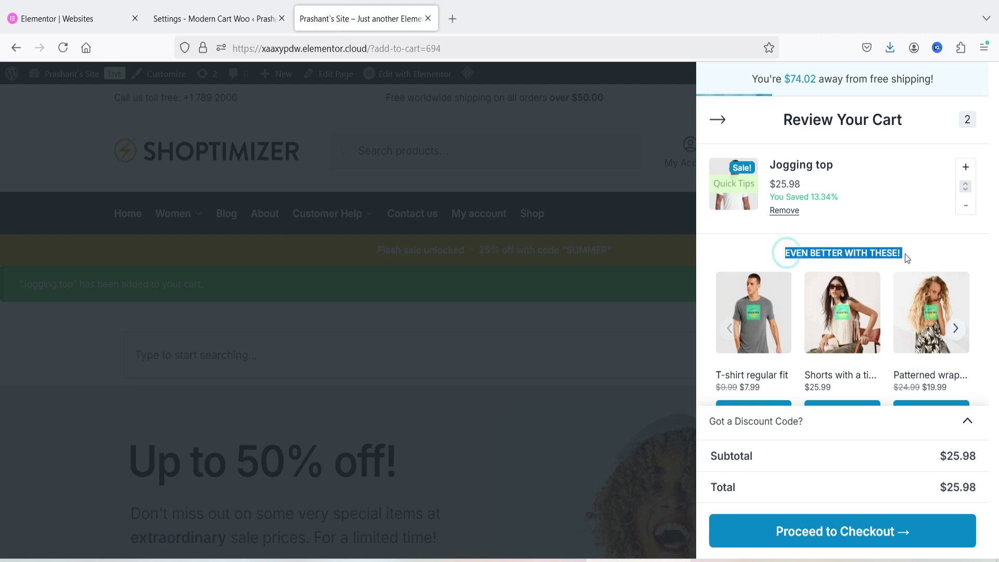
{"action": "left_click", "coordinate": [182, 13]}
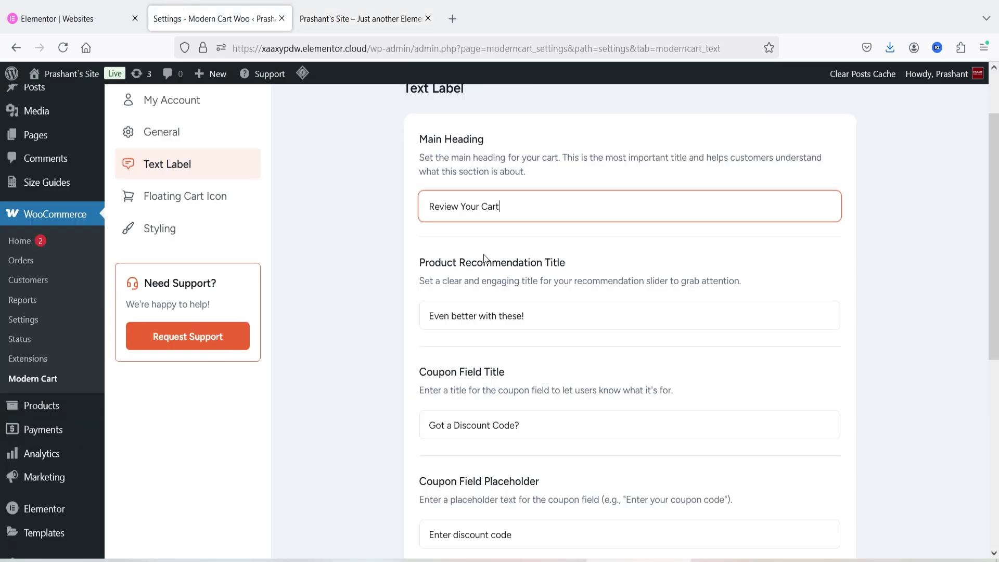
Step: Compare the Coupon Field Title setting with the discount code label in the storefront cart, and return to the Text Label settings
{"action": "scroll", "coordinate": [378, 319], "scroll_direction": "down", "scroll_amount": 4}
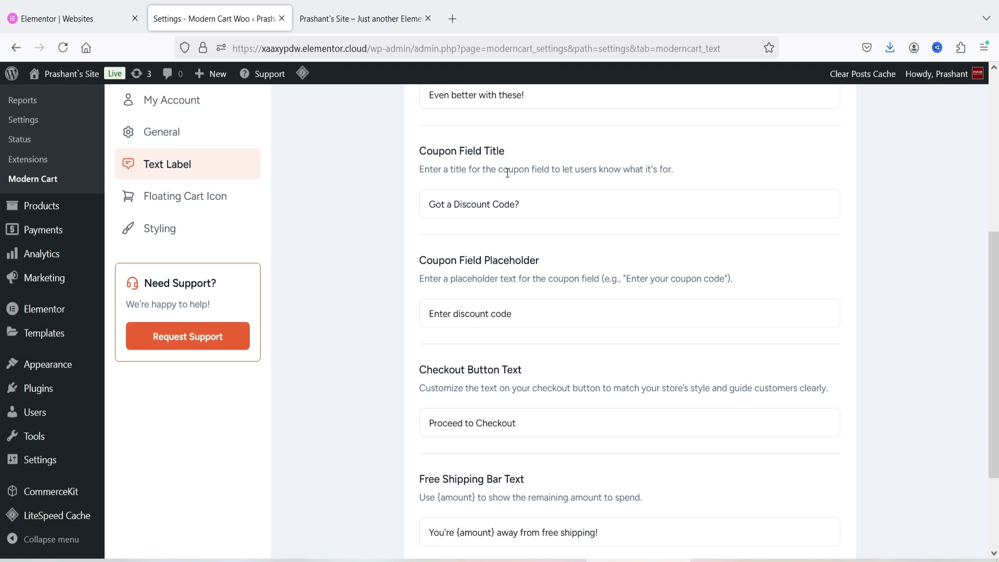
{"action": "left_click", "coordinate": [471, 209]}
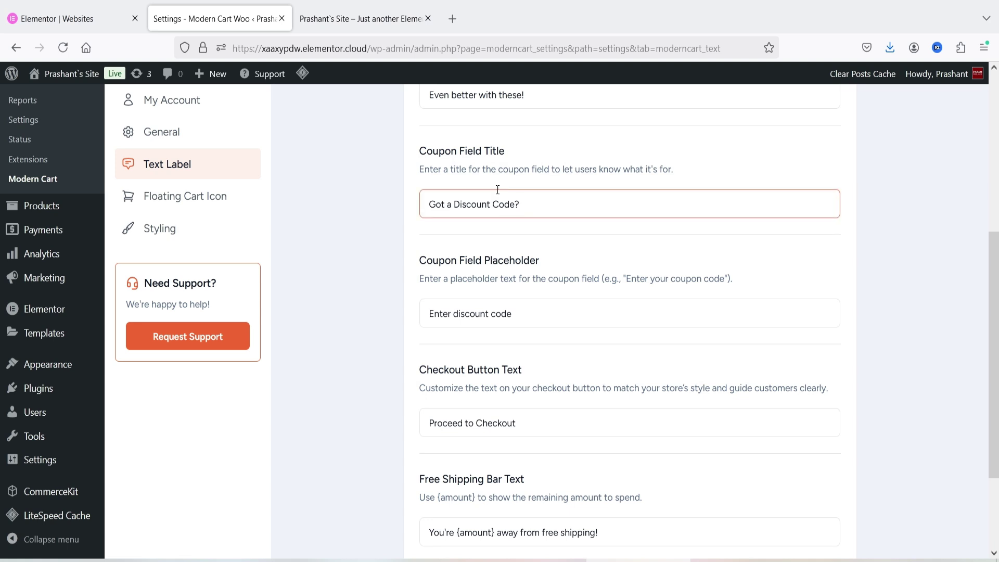
{"action": "left_click", "coordinate": [373, 22]}
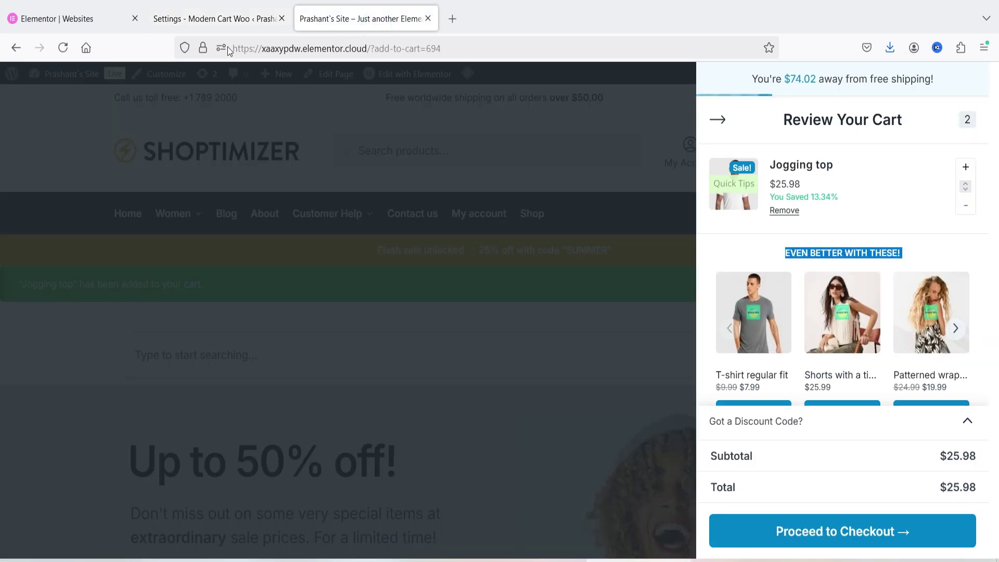
{"action": "left_click", "coordinate": [222, 20]}
Step: Compare the Checkout Button Text setting with the checkout button in the storefront cart, and return to the Text Label settings
{"action": "scroll", "coordinate": [379, 345], "scroll_direction": "down", "scroll_amount": 2}
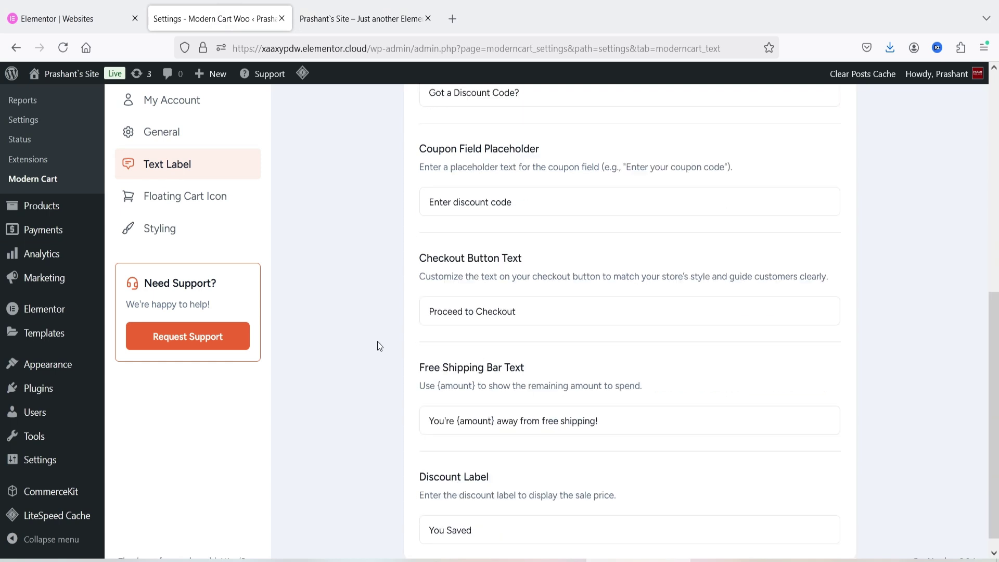
{"action": "scroll", "coordinate": [380, 346], "scroll_direction": "down", "scroll_amount": 1}
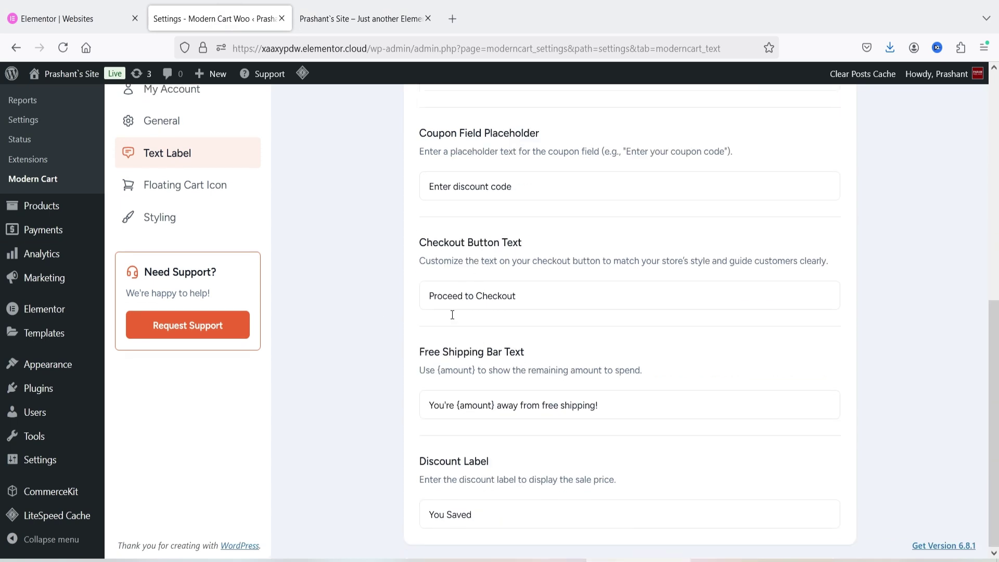
{"action": "left_click", "coordinate": [340, 4]}
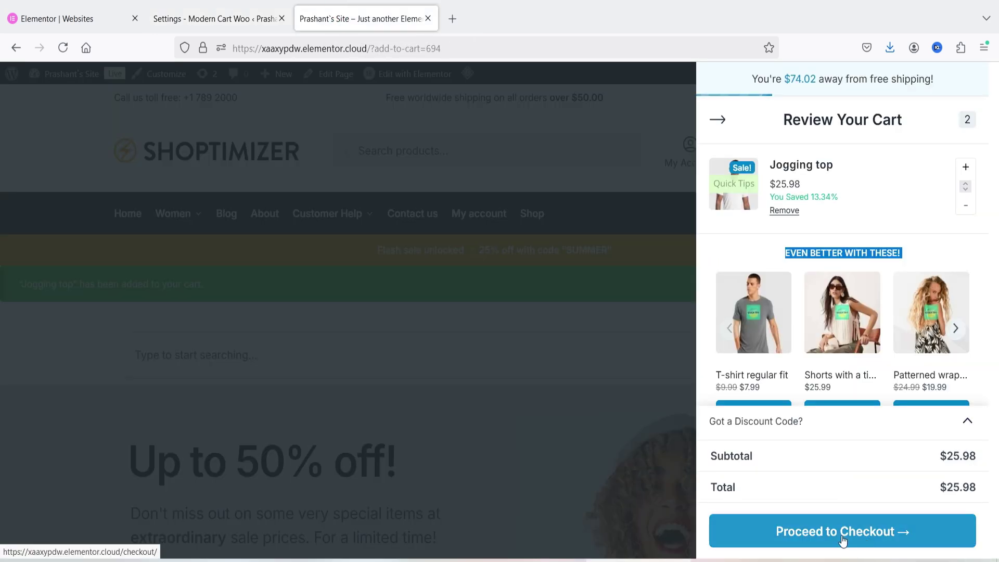
{"action": "left_click", "coordinate": [227, 21]}
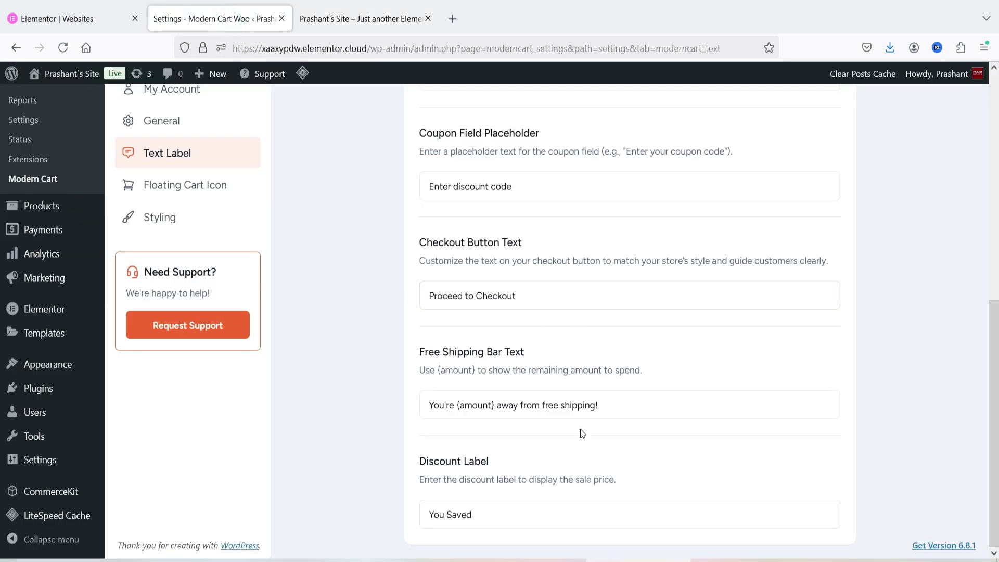
Step: Compare the Free Shipping Bar Text, including its {amount} placeholder, and the Discount Label with the storefront cart
{"action": "left_click", "coordinate": [367, 20]}
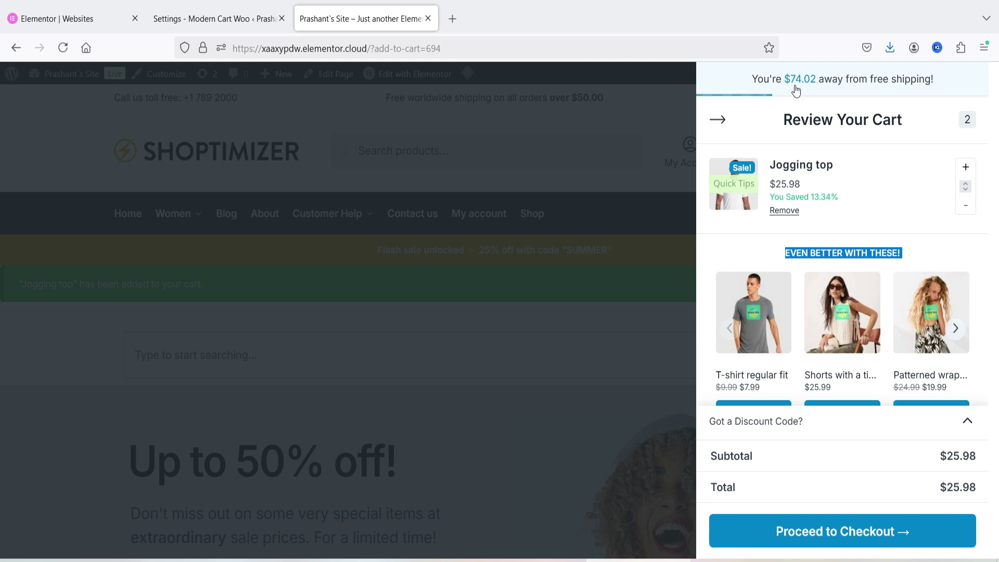
{"action": "left_click", "coordinate": [241, 16]}
{"action": "double_click", "coordinate": [475, 405]}
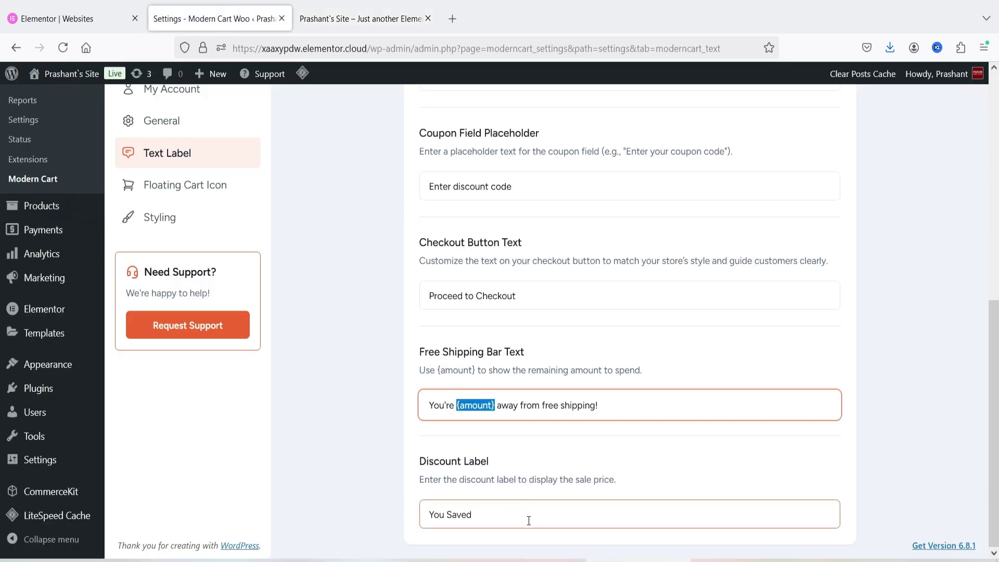
{"action": "left_click", "coordinate": [323, 23]}
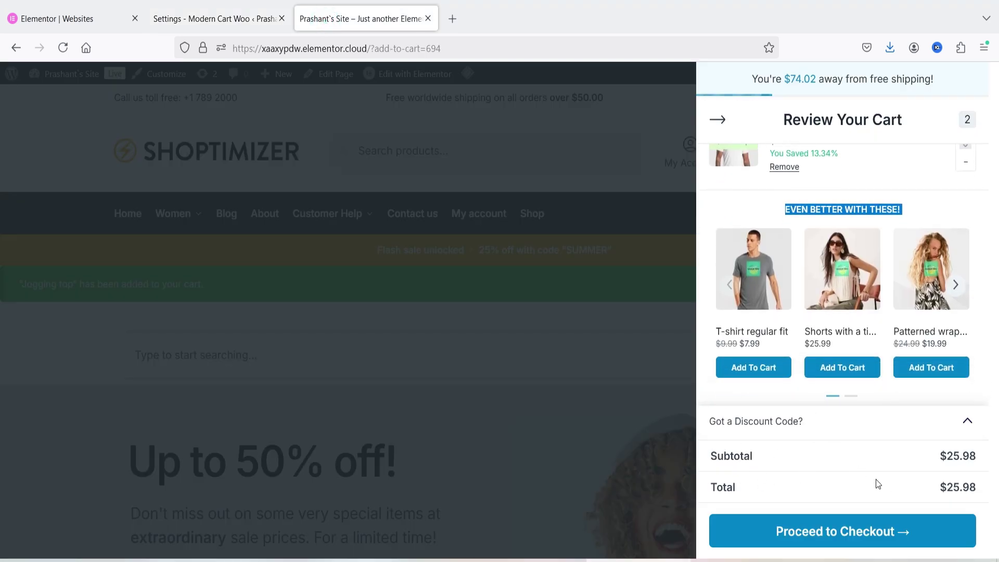
{"action": "key", "text": "ctrl+shift+Tab"}
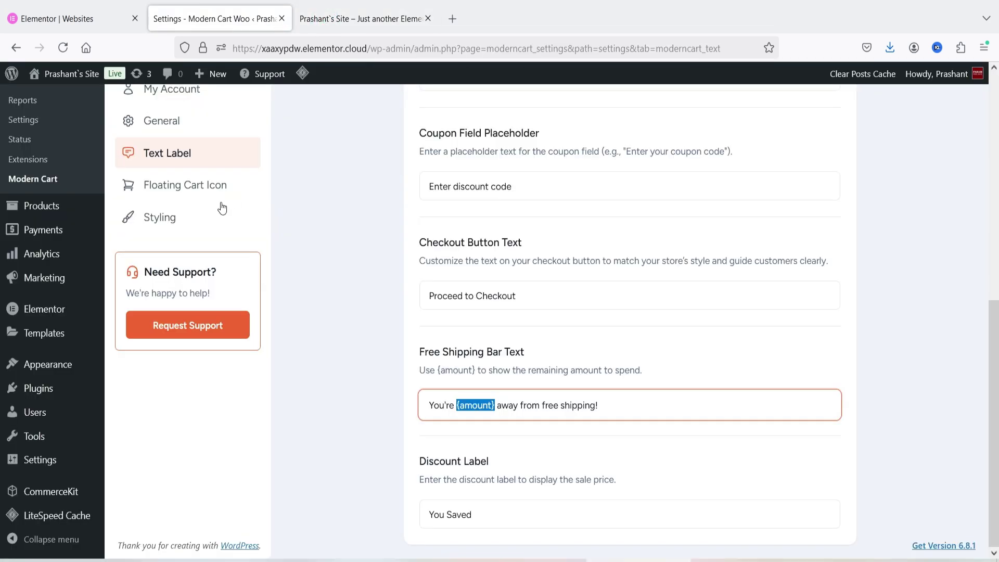
Step: Open the Floating Cart Icon settings and review the available Floating Cart Position options without changing the selection
{"action": "left_click", "coordinate": [193, 193]}
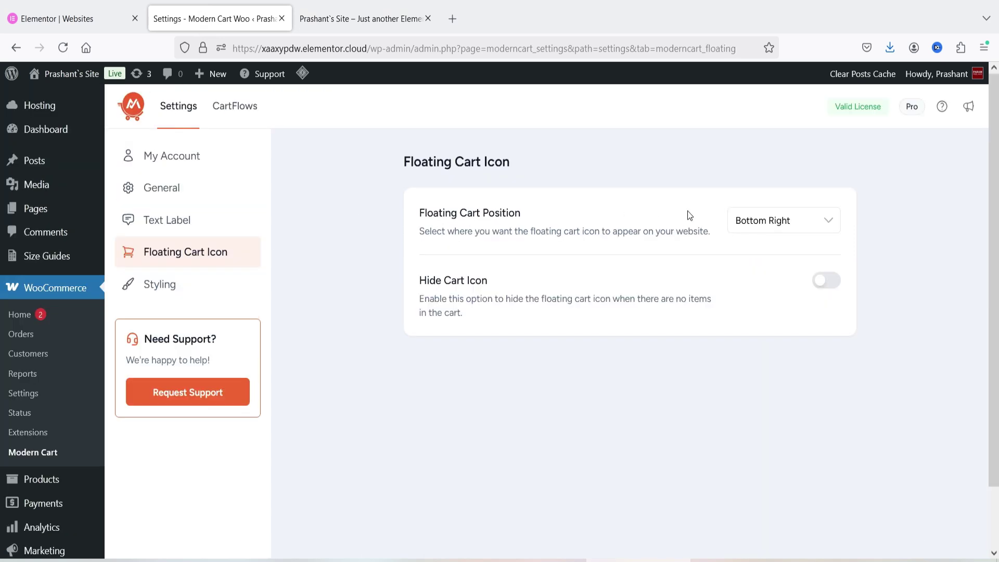
{"action": "left_click", "coordinate": [758, 227]}
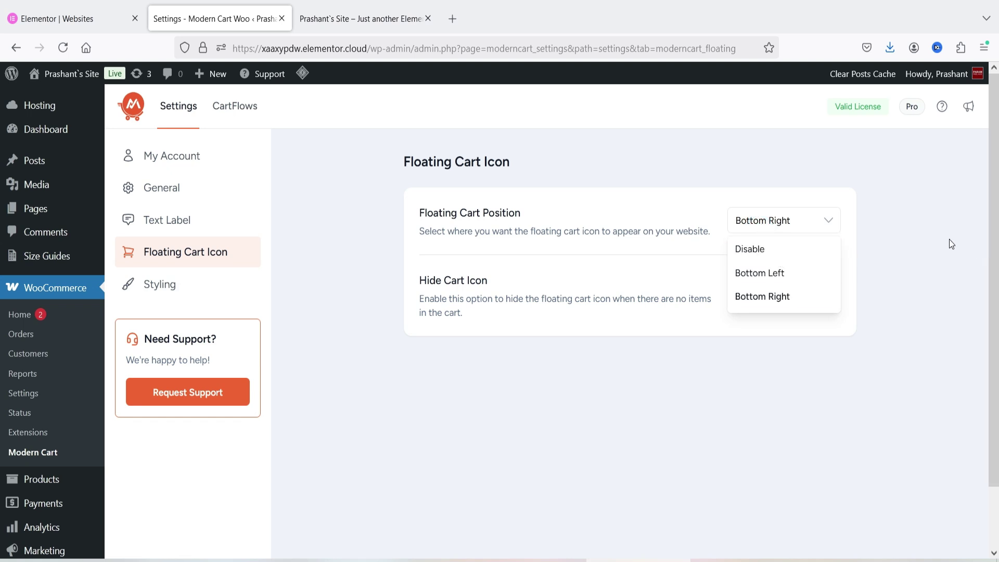
{"action": "left_click", "coordinate": [929, 289]}
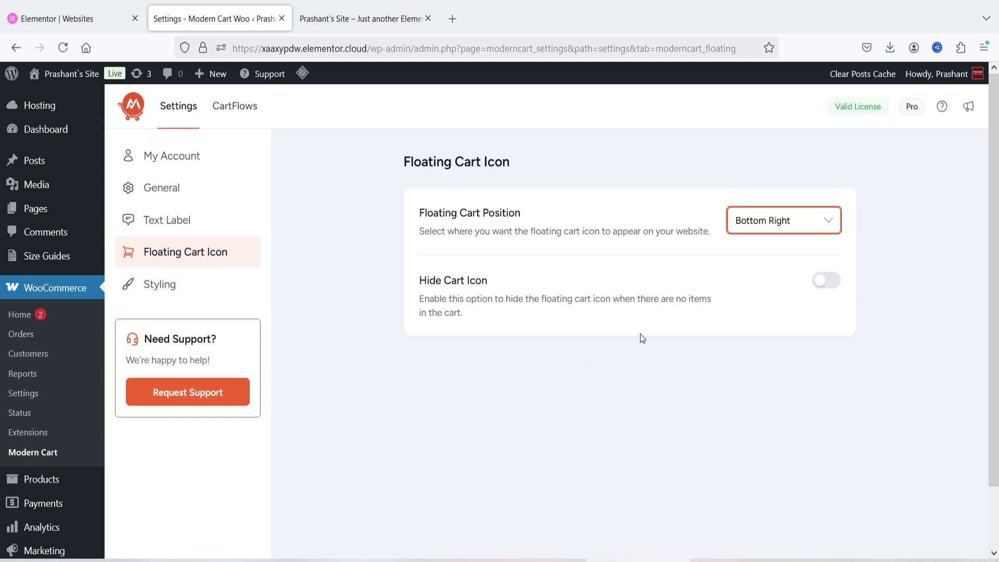
Step: Enable Hide Cart Icon, empty the storefront cart by reducing the Jogging top quantity to zero, and close the cart
{"action": "left_click", "coordinate": [827, 281]}
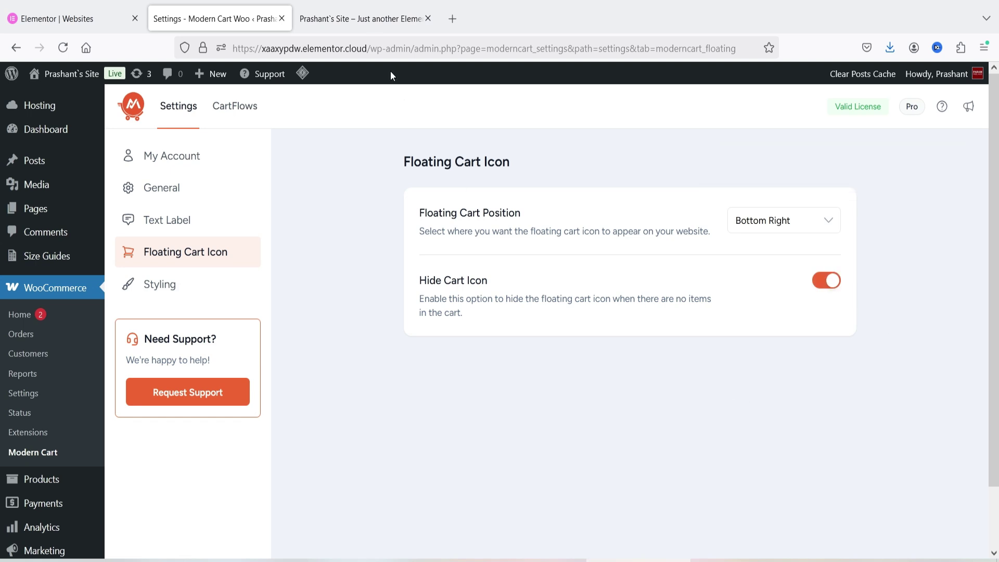
{"action": "left_click", "coordinate": [363, 19]}
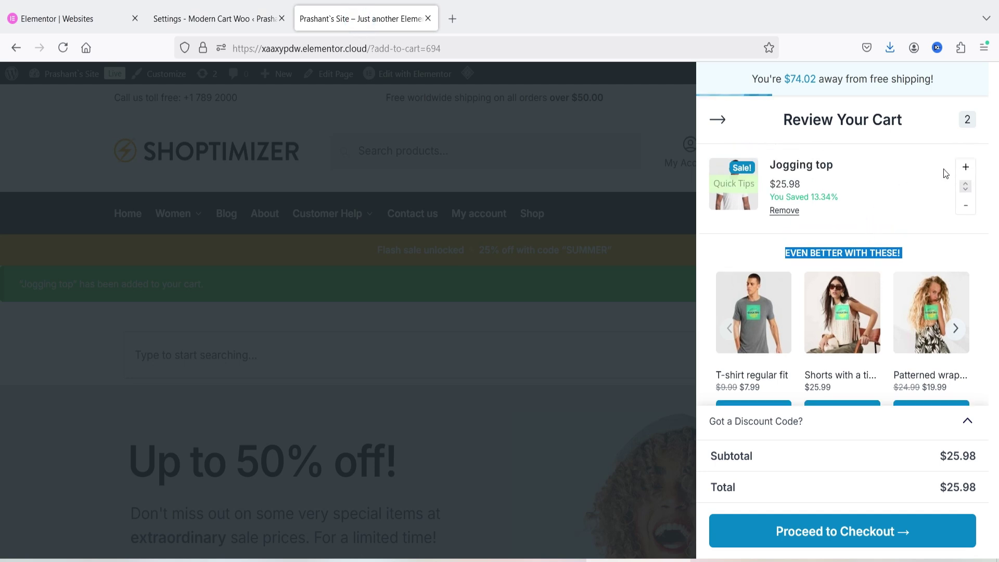
{"action": "left_click", "coordinate": [967, 206]}
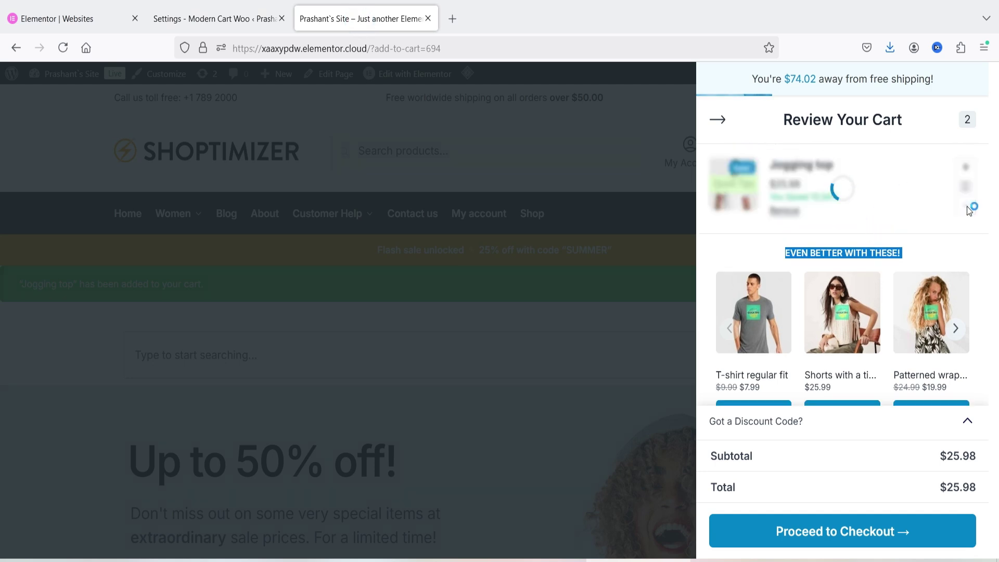
{"action": "left_click", "coordinate": [966, 206]}
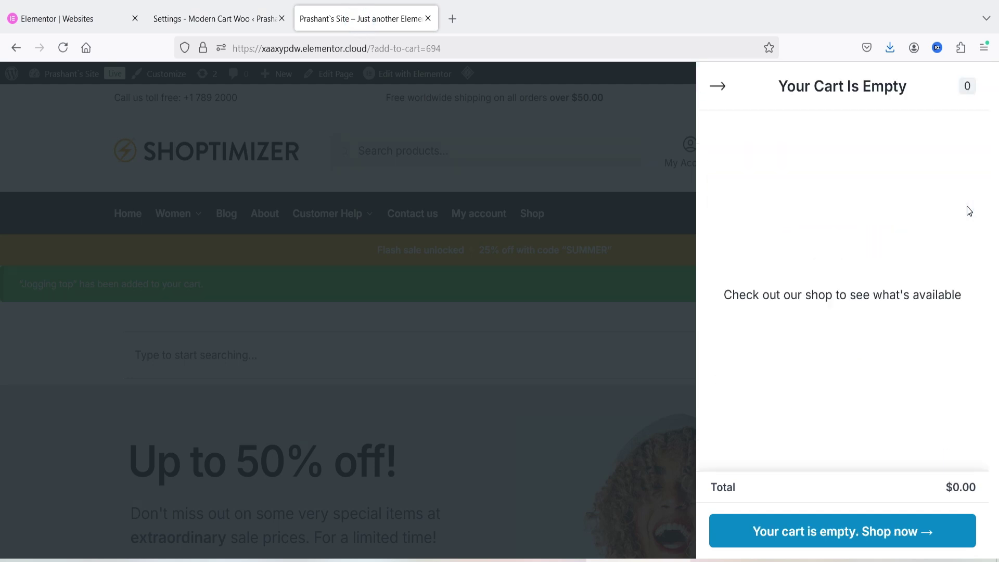
{"action": "left_click", "coordinate": [717, 88]}
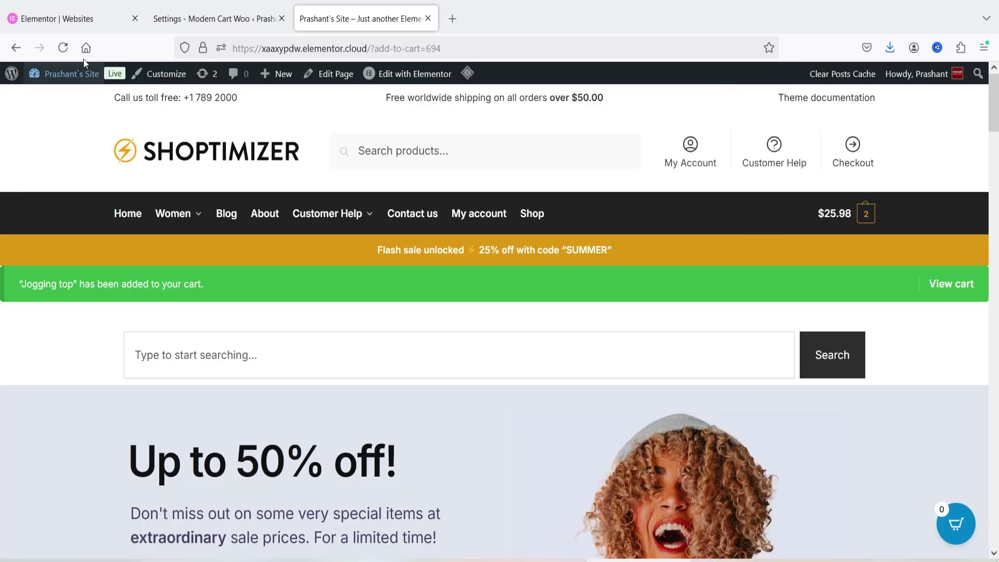
Step: Reload the storefront and check the page for the floating cart icon while the cart is empty
{"action": "left_click", "coordinate": [63, 47]}
{"action": "scroll", "coordinate": [937, 426], "scroll_direction": "down", "scroll_amount": 6}
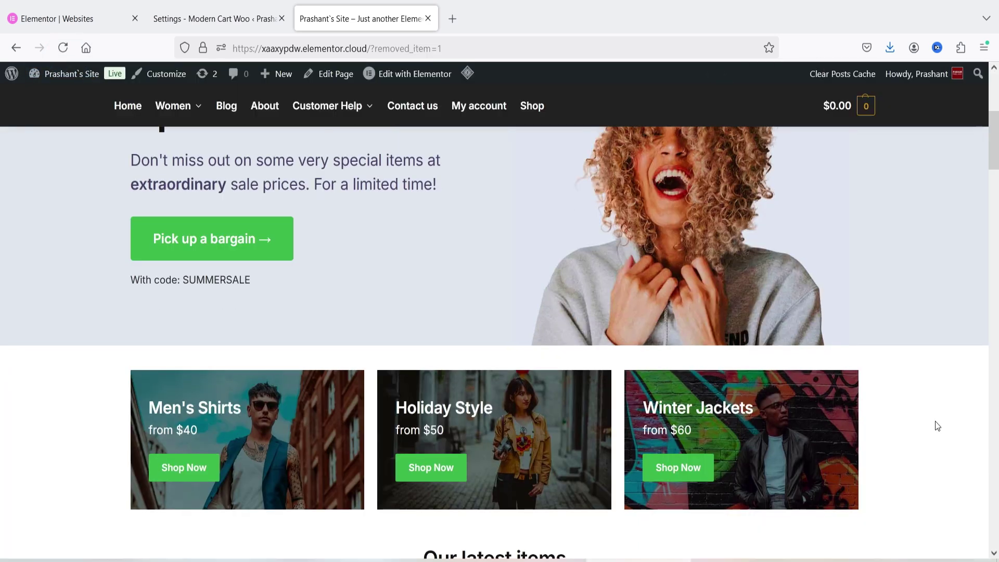
{"action": "scroll", "coordinate": [931, 416], "scroll_direction": "up", "scroll_amount": 5}
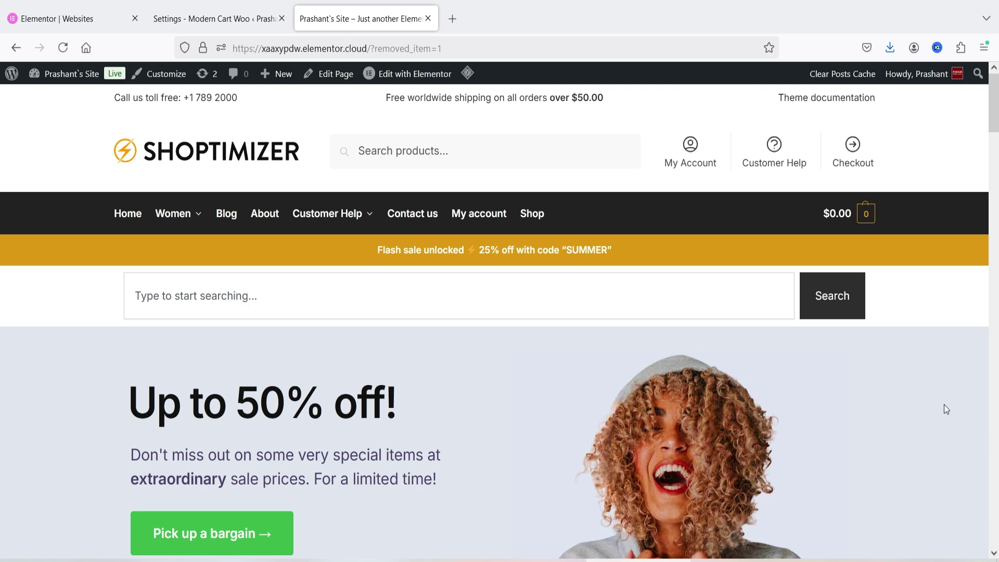
{"action": "scroll", "coordinate": [931, 421], "scroll_direction": "down", "scroll_amount": 1}
{"action": "scroll", "coordinate": [926, 512], "scroll_direction": "up", "scroll_amount": 1}
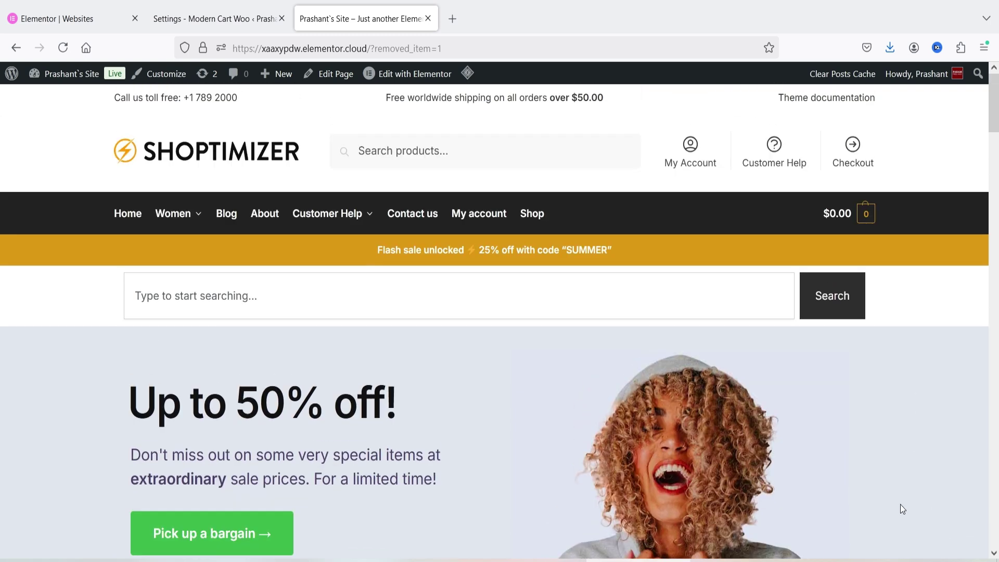
Step: Disable Hide Cart Icon and reload the storefront to check the floating cart icon
{"action": "left_click", "coordinate": [239, 24]}
{"action": "left_click", "coordinate": [826, 280]}
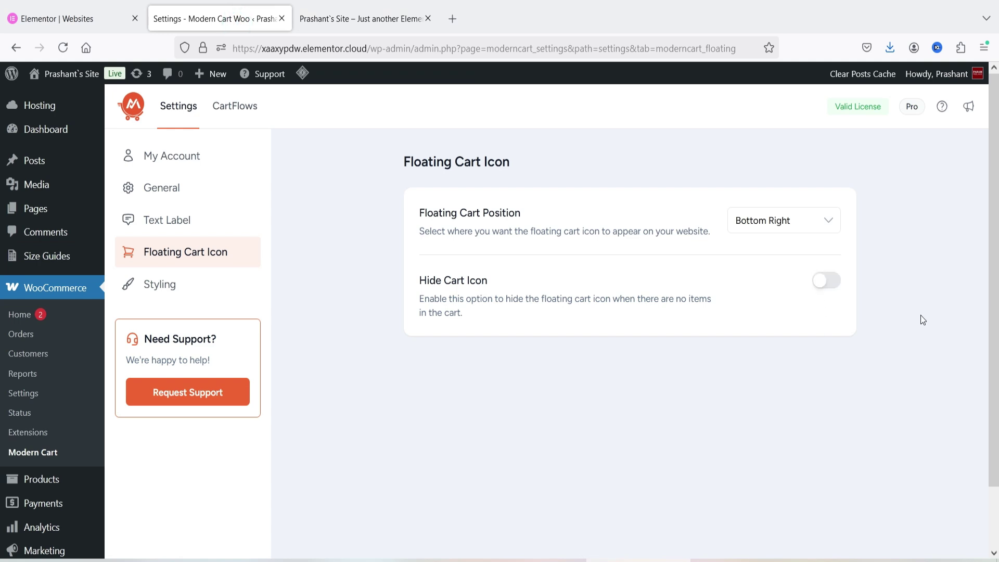
{"action": "left_click", "coordinate": [356, 18]}
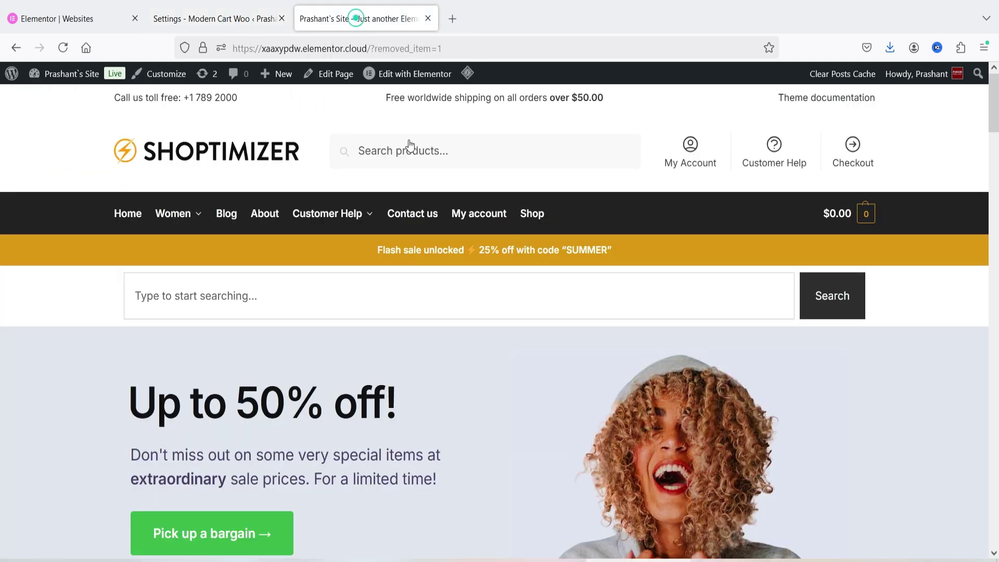
{"action": "left_click", "coordinate": [63, 47]}
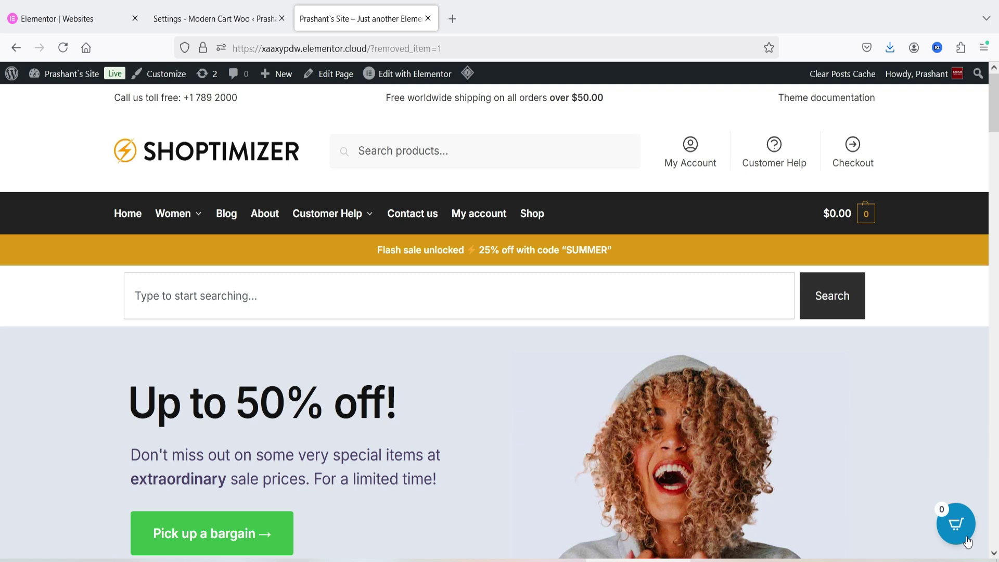
Step: Open the Styling settings and set Primary Color to burnt orange, Heading Color to blue, Button Text Color to white and Background Color to dark red
{"action": "left_click", "coordinate": [197, 20]}
{"action": "left_click", "coordinate": [159, 290]}
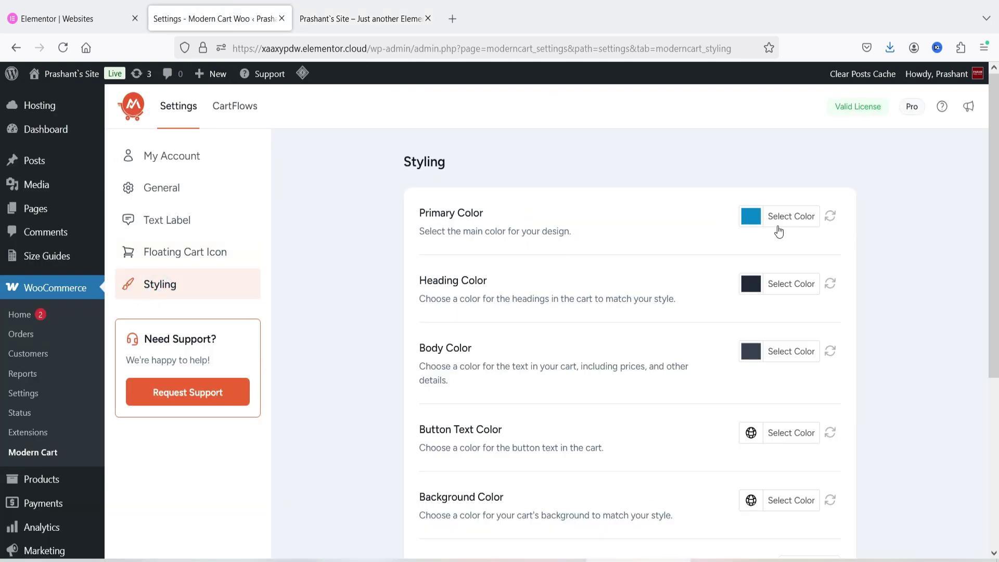
{"action": "left_click", "coordinate": [366, 18]}
{"action": "left_click", "coordinate": [217, 17]}
{"action": "left_click", "coordinate": [750, 216]}
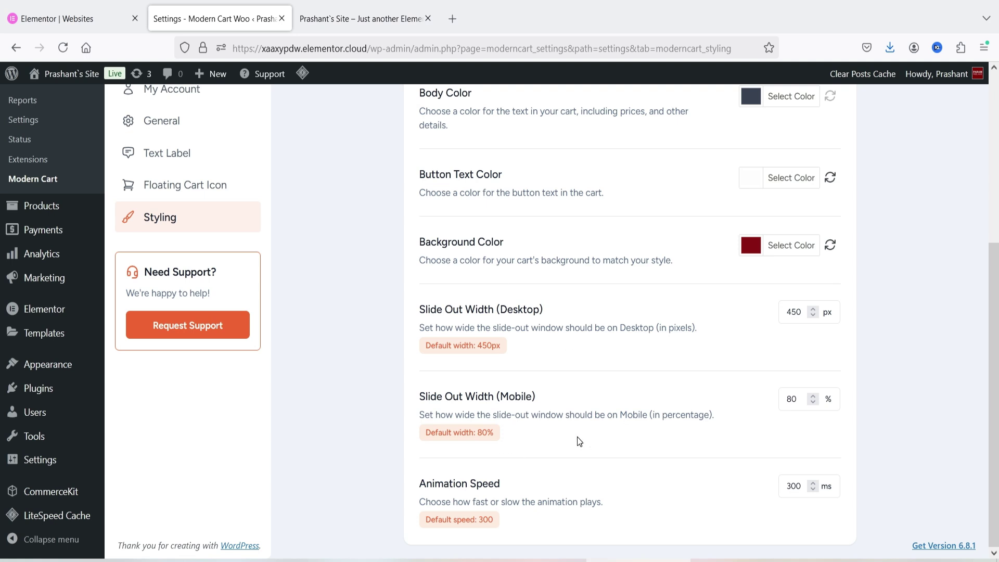
Step: Review the mobile slide-out width and animation speed settings, and return to the colour options
{"action": "left_click", "coordinate": [789, 401]}
{"action": "left_click", "coordinate": [852, 420]}
{"action": "left_click", "coordinate": [816, 487]}
{"action": "scroll", "coordinate": [921, 405], "scroll_direction": "up", "scroll_amount": 10}
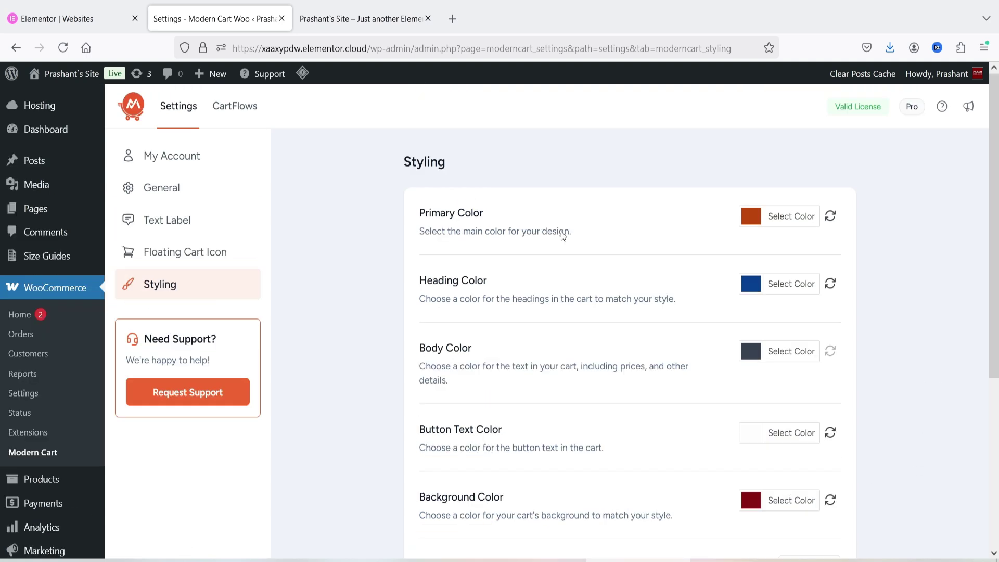
Step: Add the Jogging top to the cart on the storefront and open the floating cart to check its styling
{"action": "left_click", "coordinate": [363, 20]}
{"action": "scroll", "coordinate": [596, 269], "scroll_direction": "down", "scroll_amount": 10}
{"action": "left_click", "coordinate": [596, 265]}
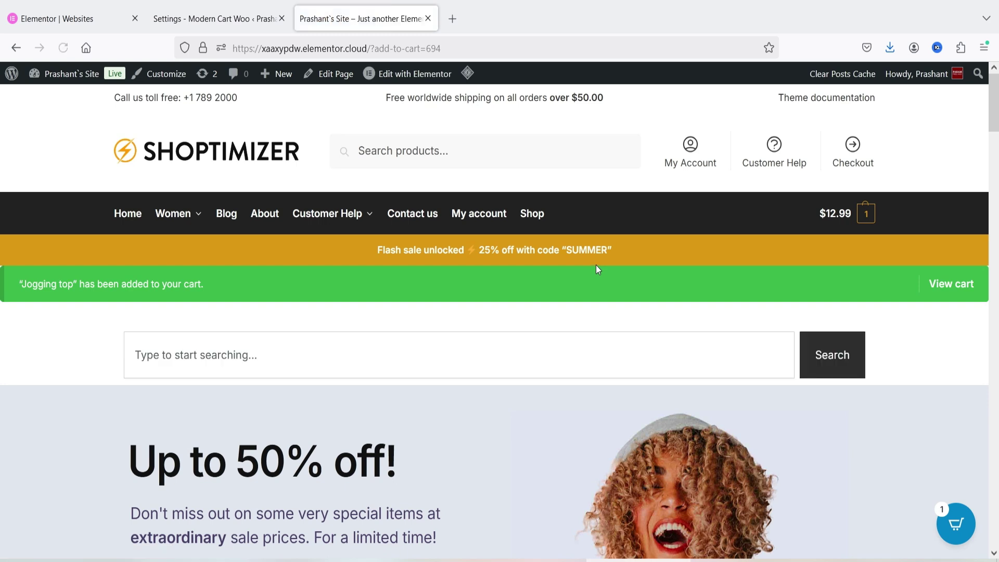
{"action": "left_click", "coordinate": [946, 539]}
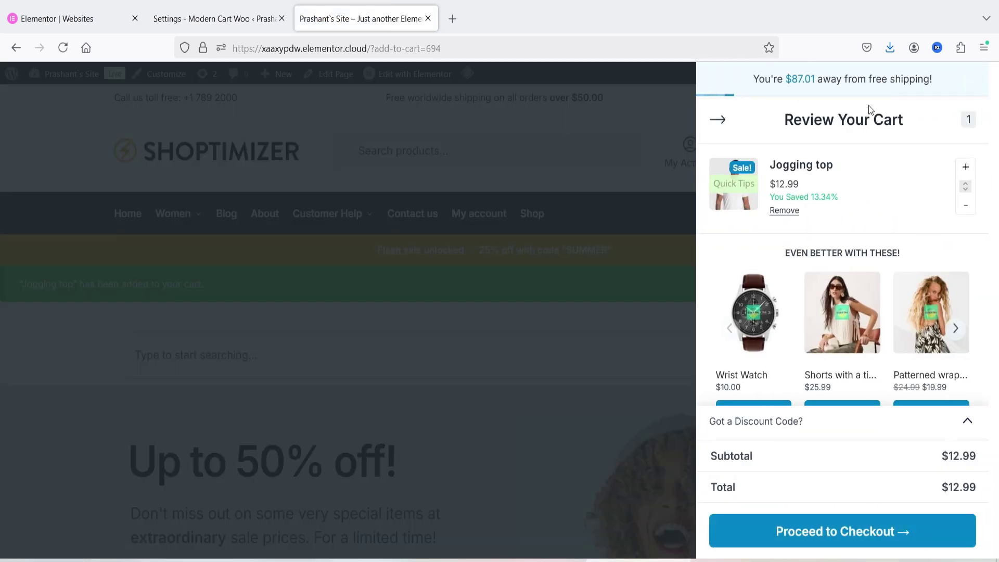
Step: Close the slide-out cart and add the Denim Jacket to the cart from the storefront's product list
{"action": "left_click", "coordinate": [573, 336]}
{"action": "scroll", "coordinate": [573, 336], "scroll_direction": "down", "scroll_amount": 15}
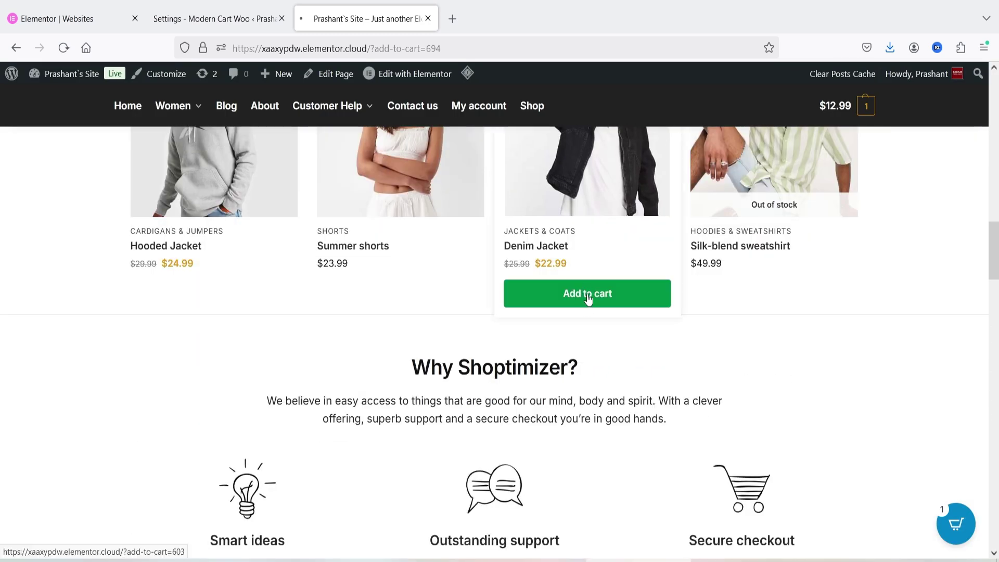
{"action": "left_click", "coordinate": [587, 298]}
Step: View the Modern Cart pricing plans on the CartFlows website and read the Annual plan's website limit details
{"action": "scroll", "coordinate": [285, 339], "scroll_direction": "down", "scroll_amount": 10}
{"action": "left_click", "coordinate": [214, 365]}
{"action": "scroll", "coordinate": [397, 382], "scroll_direction": "down", "scroll_amount": 10}
{"action": "left_click", "coordinate": [398, 317]}
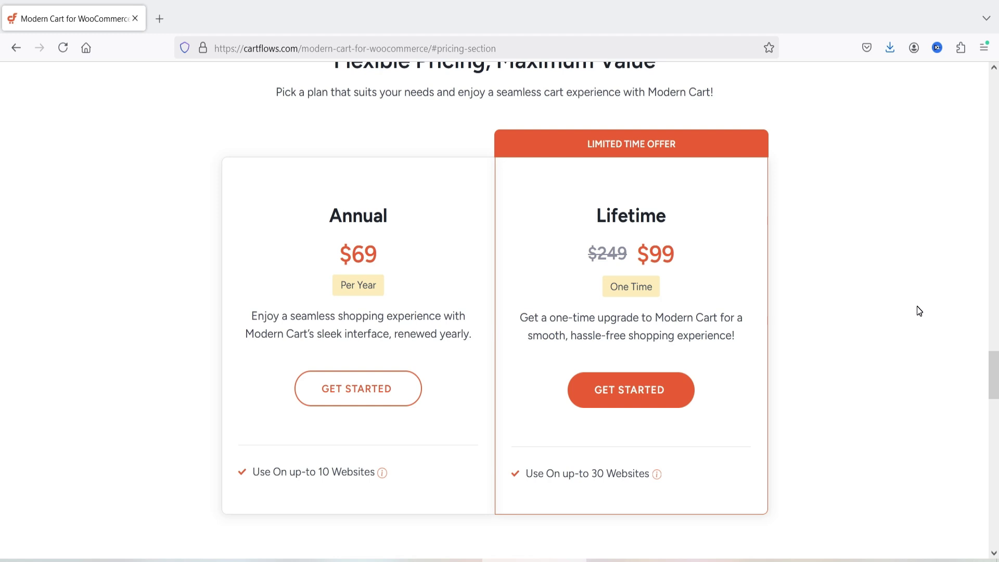
{"action": "mouse_move", "coordinate": [386, 477]}
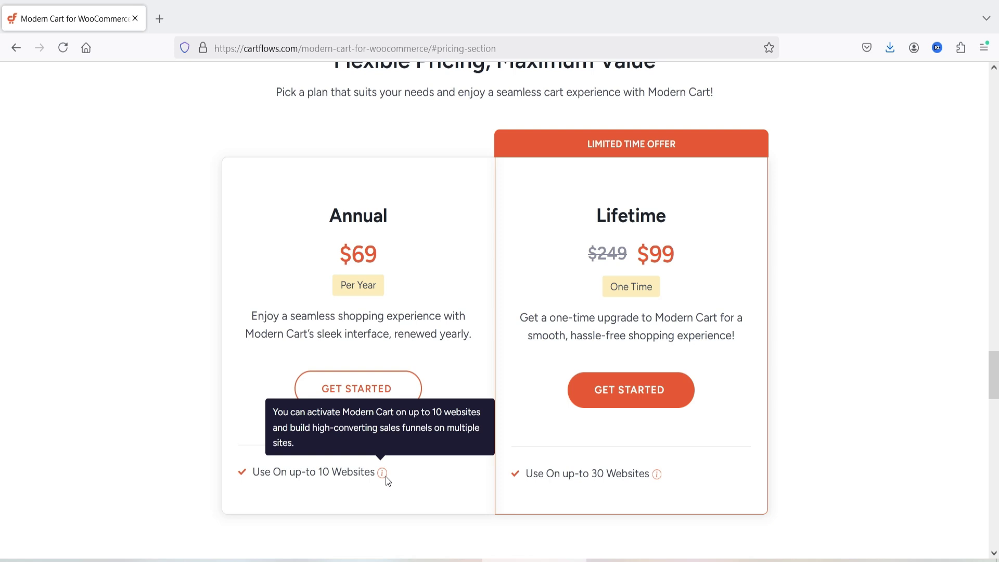